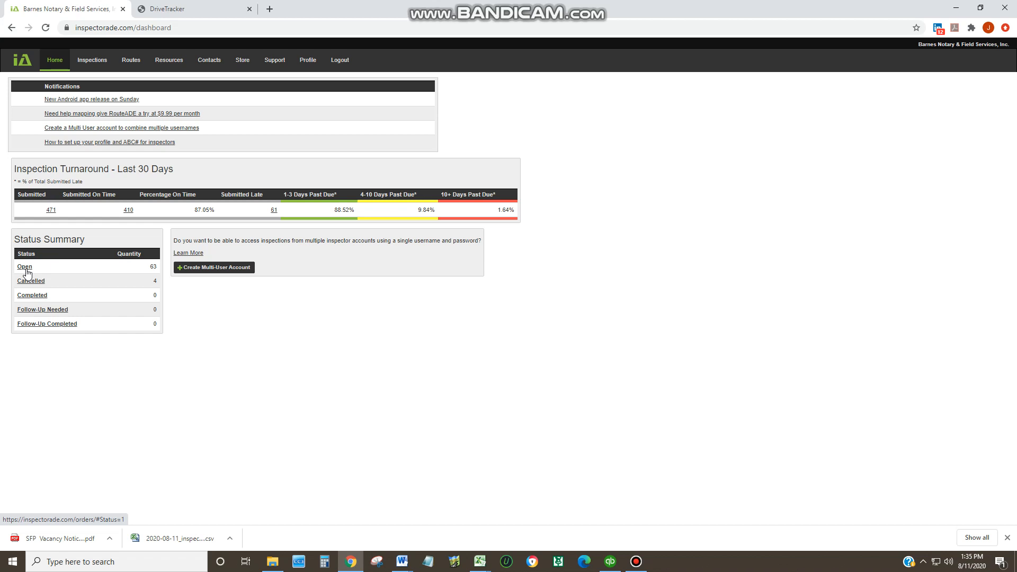
# - Display the inspections with Open status and set the results per page to 100
pyautogui.click(26, 268)
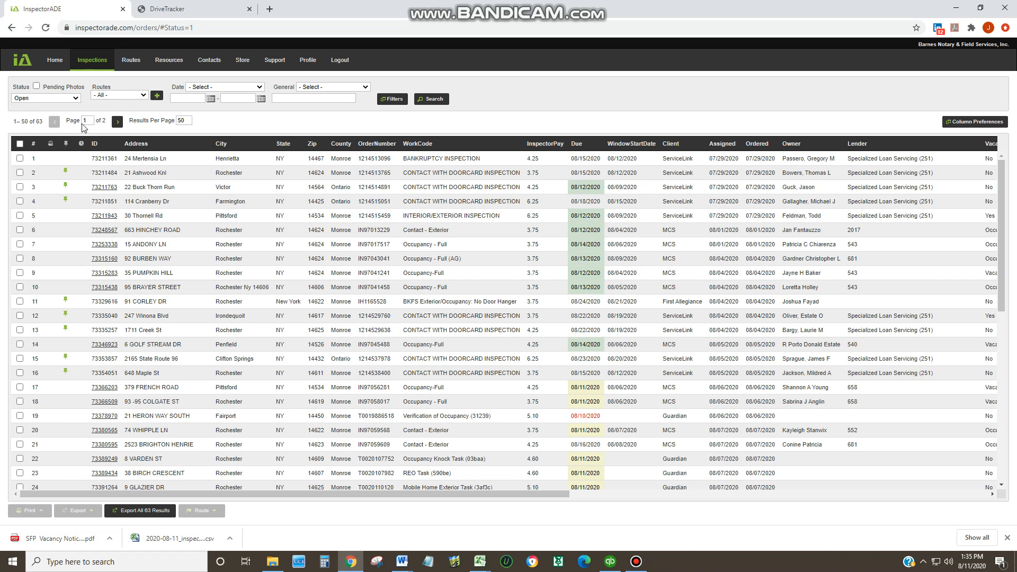
pyautogui.doubleClick(181, 121)
pyautogui.write('100')
pyautogui.press('Return')
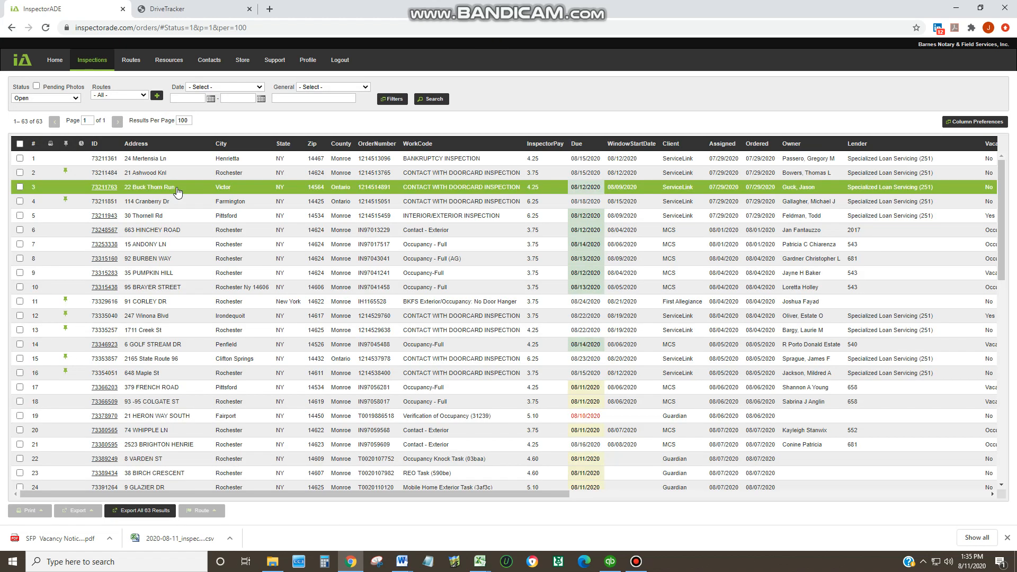
# - Sort the open inspections by WindowStartDate and review the start dates down to the end of the list
pyautogui.click(632, 144)
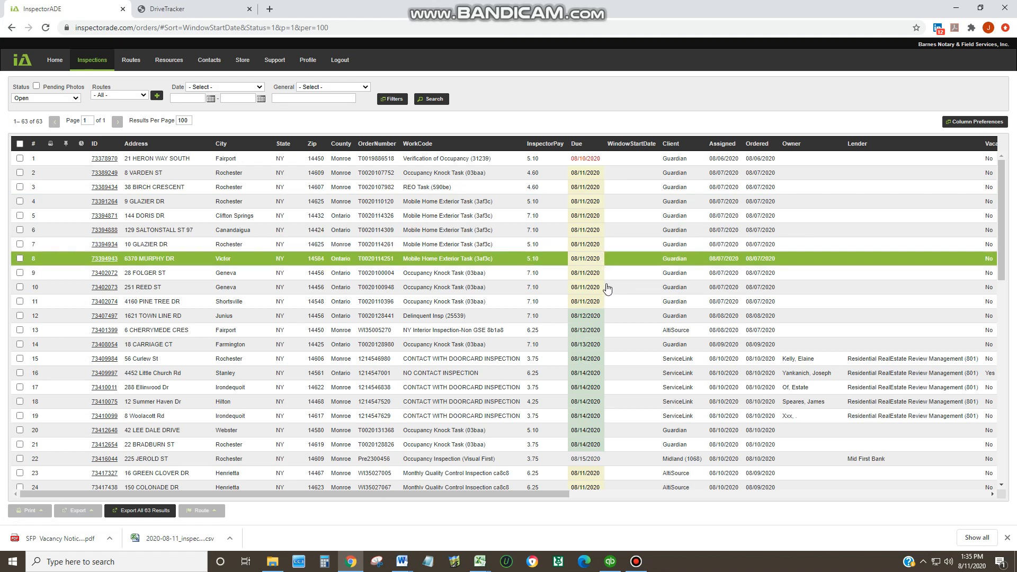
pyautogui.scroll(-4, 607, 289)
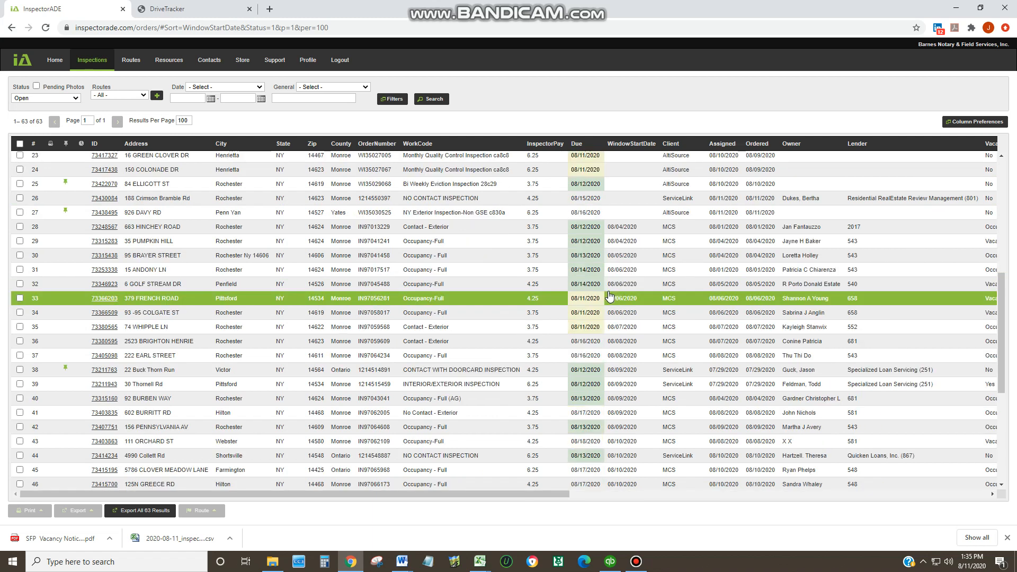
pyautogui.scroll(-4, 609, 295)
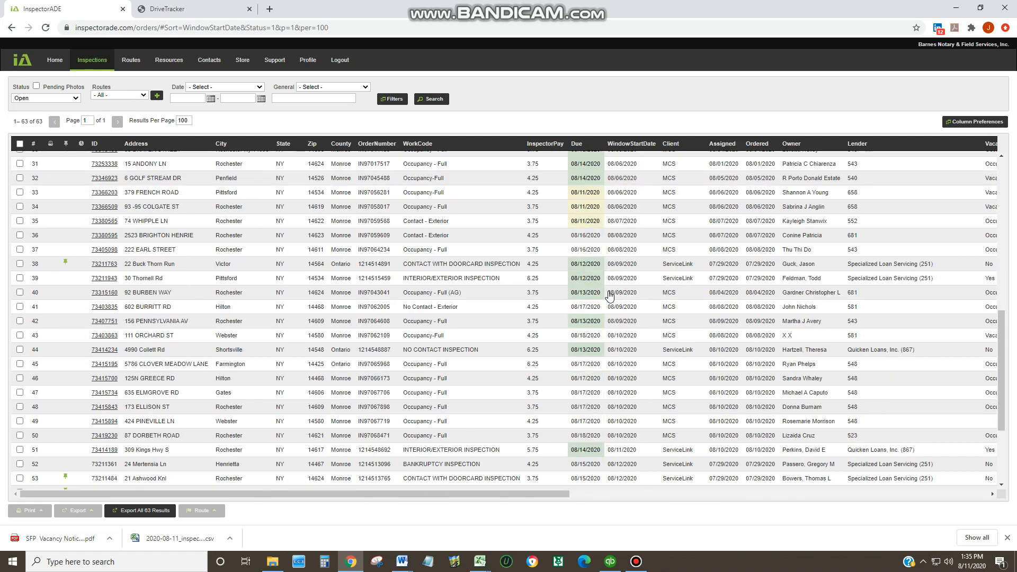
pyautogui.scroll(8, 617, 165)
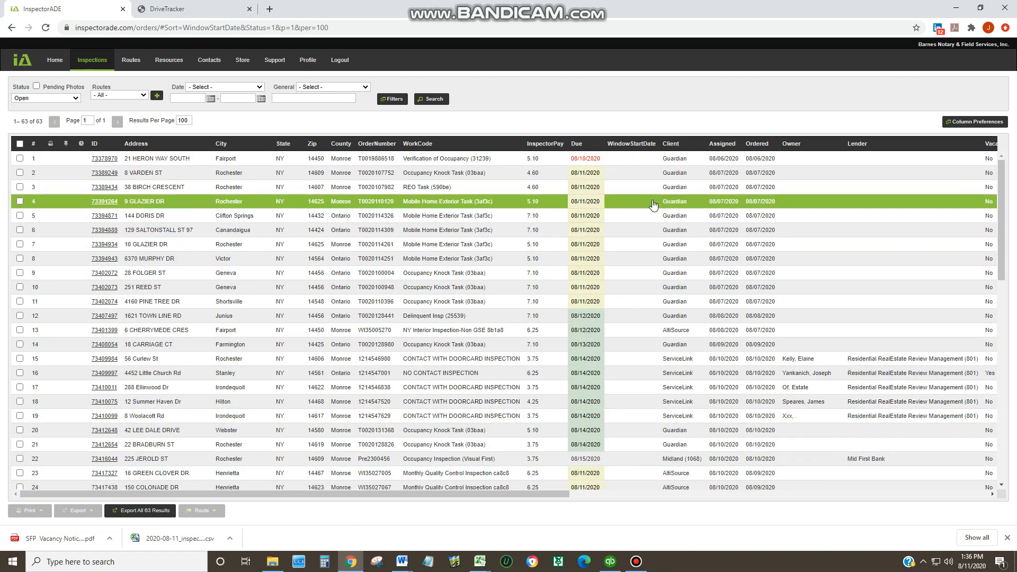
pyautogui.scroll(-6, 640, 405)
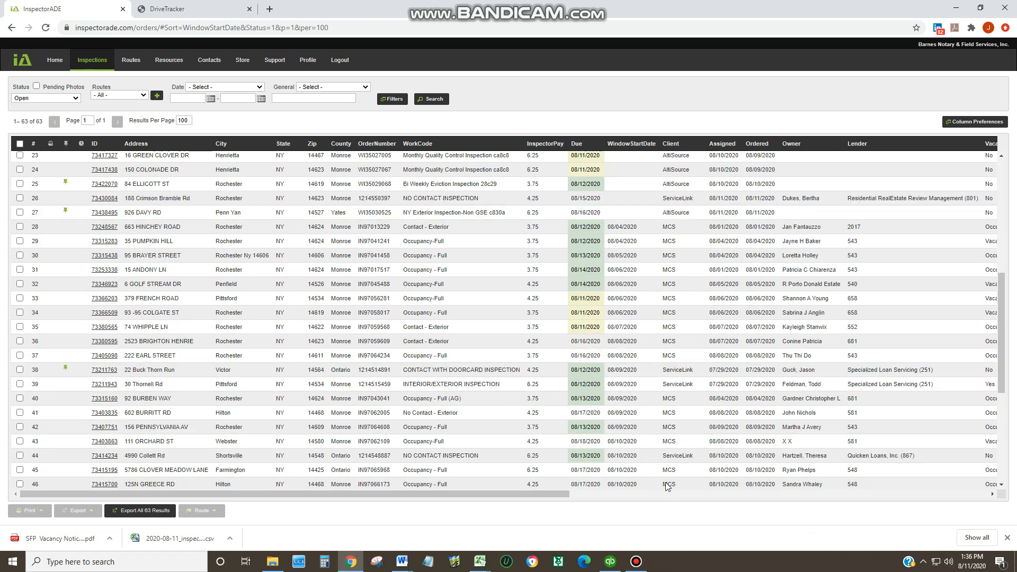
pyautogui.scroll(-5, 666, 487)
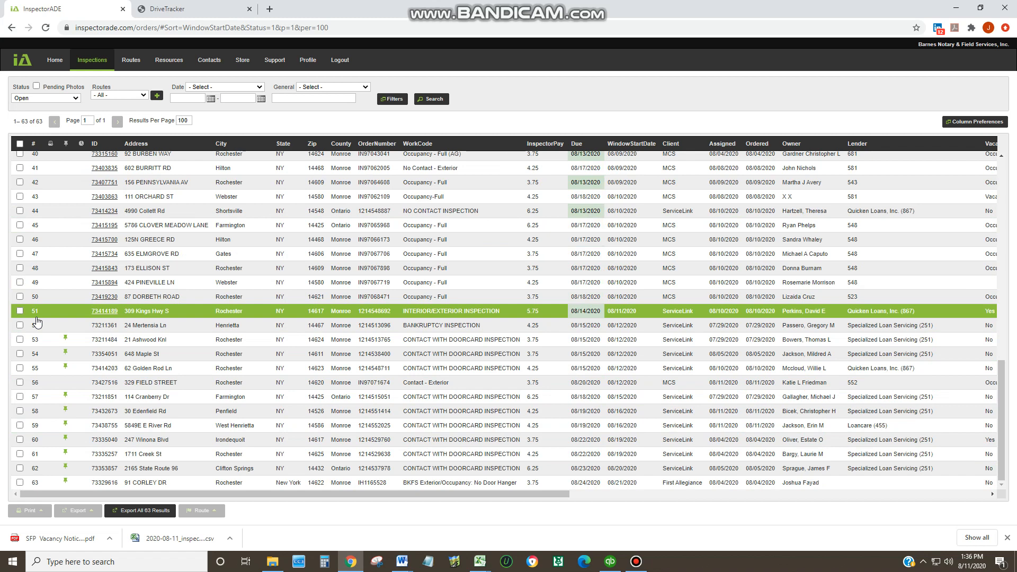
# - Limit the inspection list to 51 results per page and check the page's rows from start to end
pyautogui.doubleClick(189, 121)
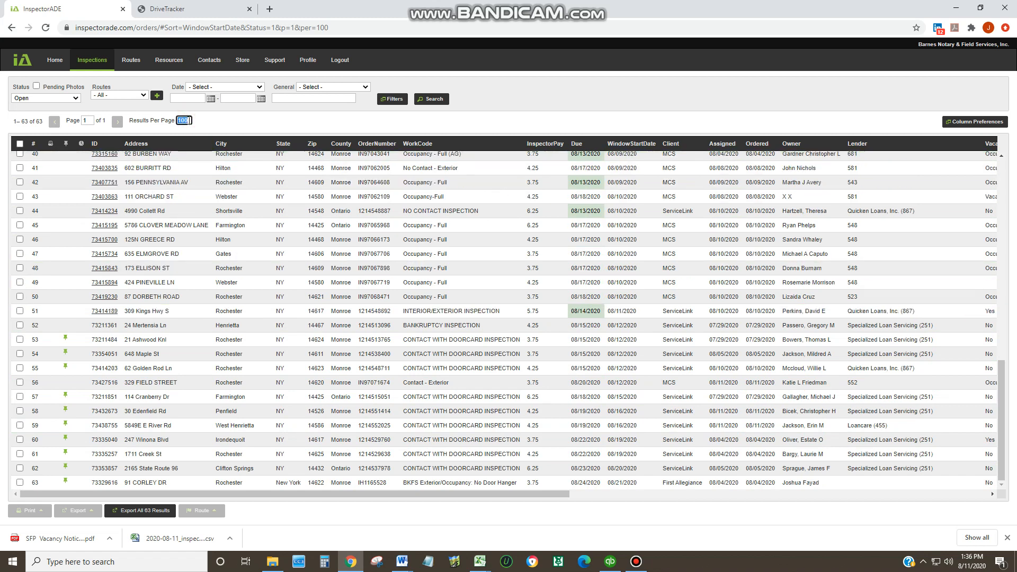
pyautogui.write('51')
pyautogui.press('Return')
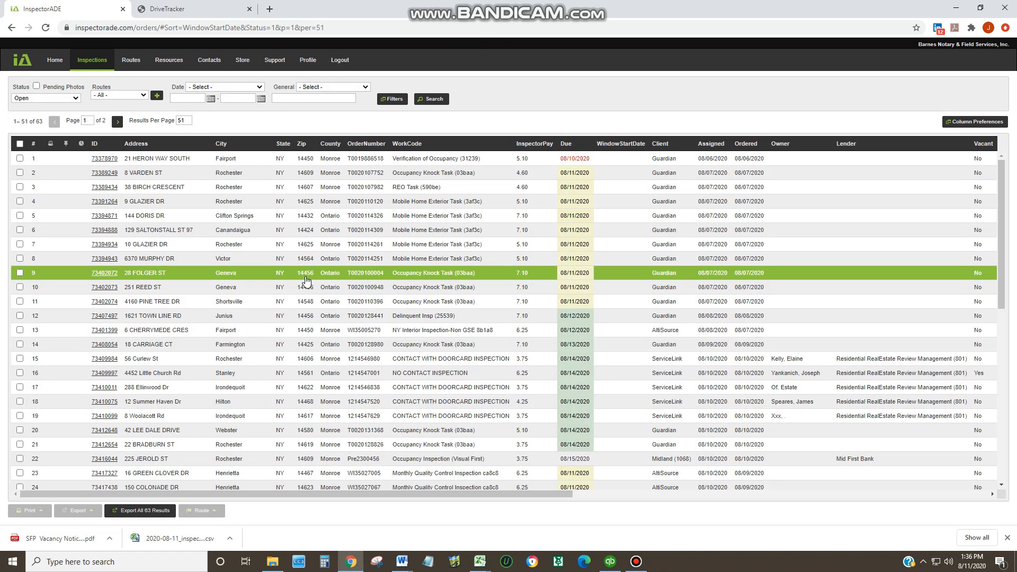
pyautogui.scroll(-7, 465, 403)
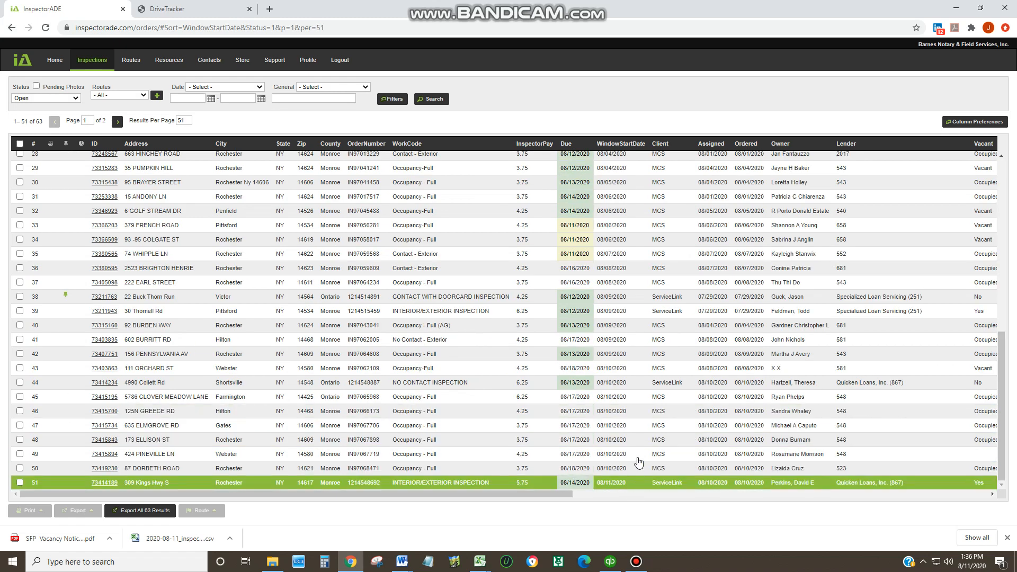
pyautogui.scroll(8, 614, 249)
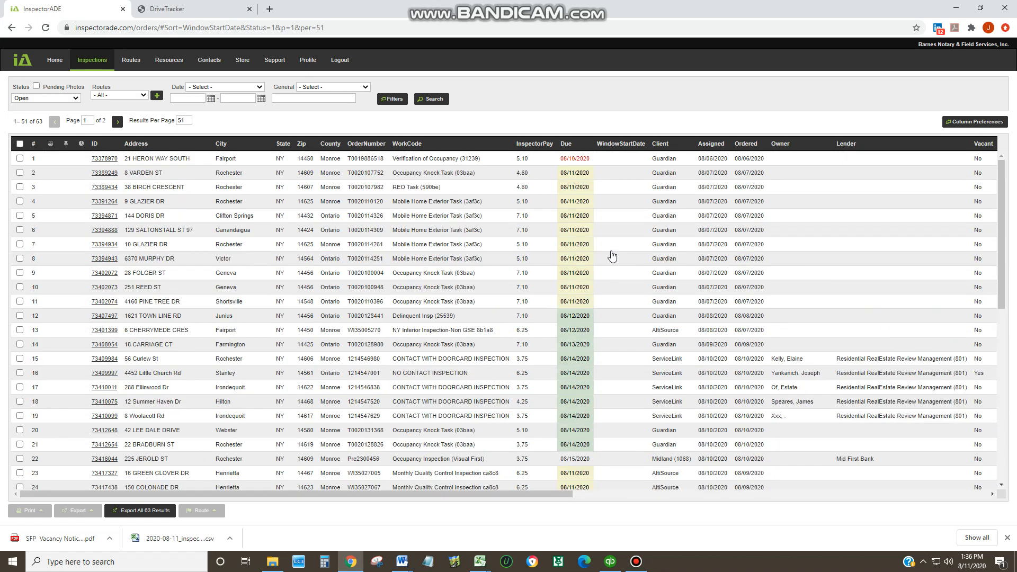
# - Select all inspections on the current page and check the selection down to row 51
pyautogui.click(19, 143)
pyautogui.scroll(-7, 128, 328)
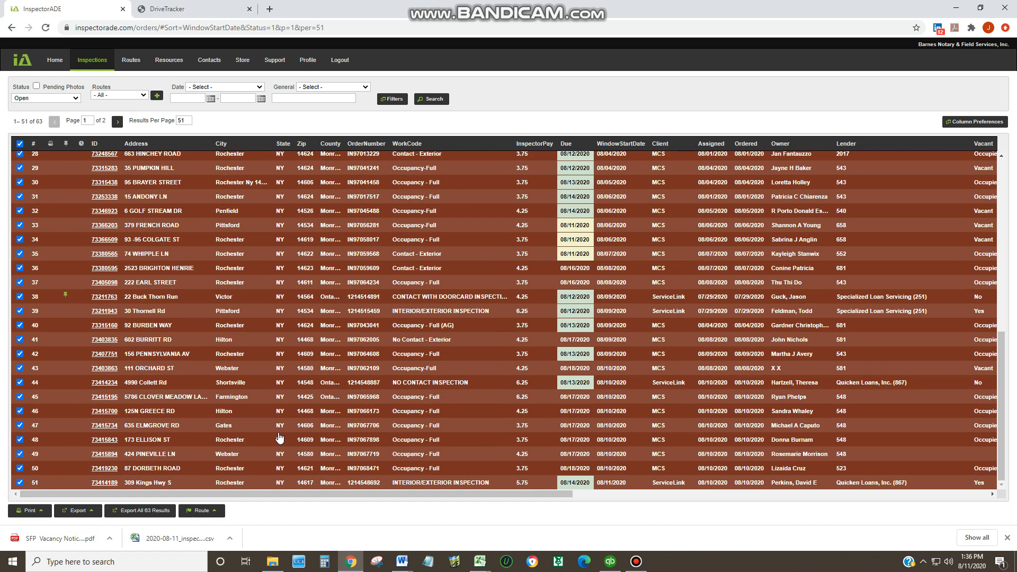
pyautogui.scroll(8, 279, 438)
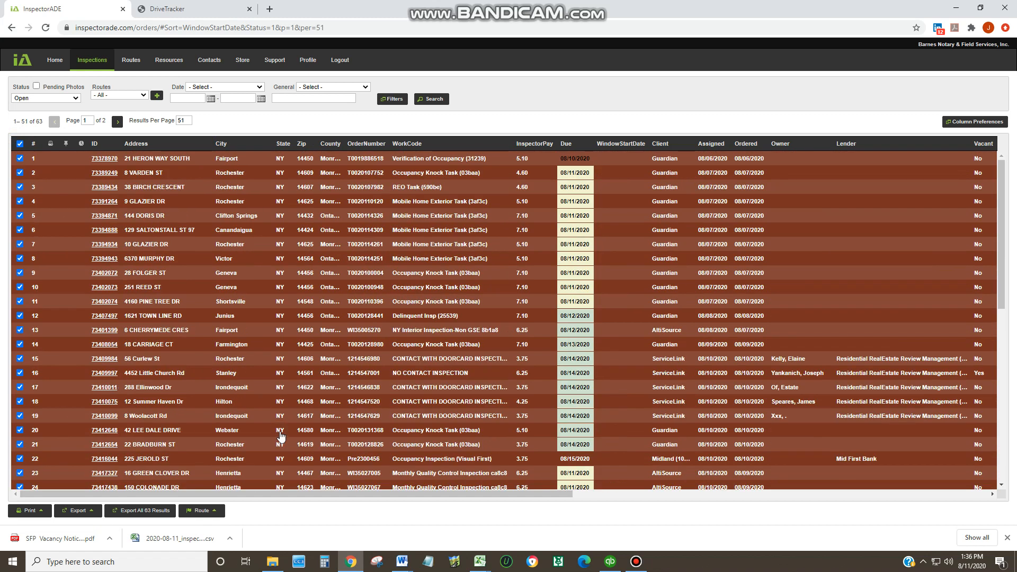
# - Exclude the Ontario County inspections in rows 5, 6 and 8 from the selection
pyautogui.click(20, 216)
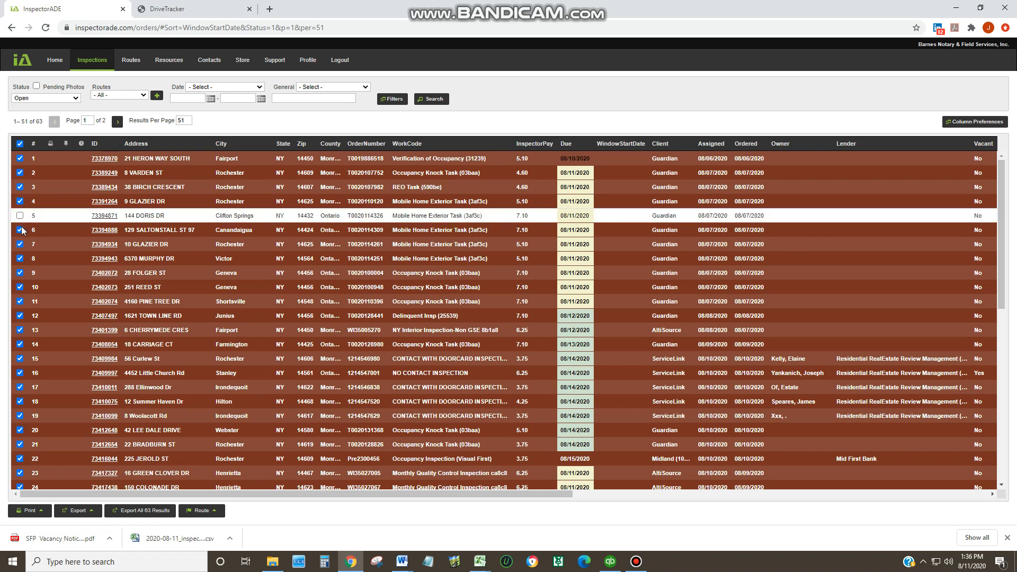
pyautogui.click(20, 230)
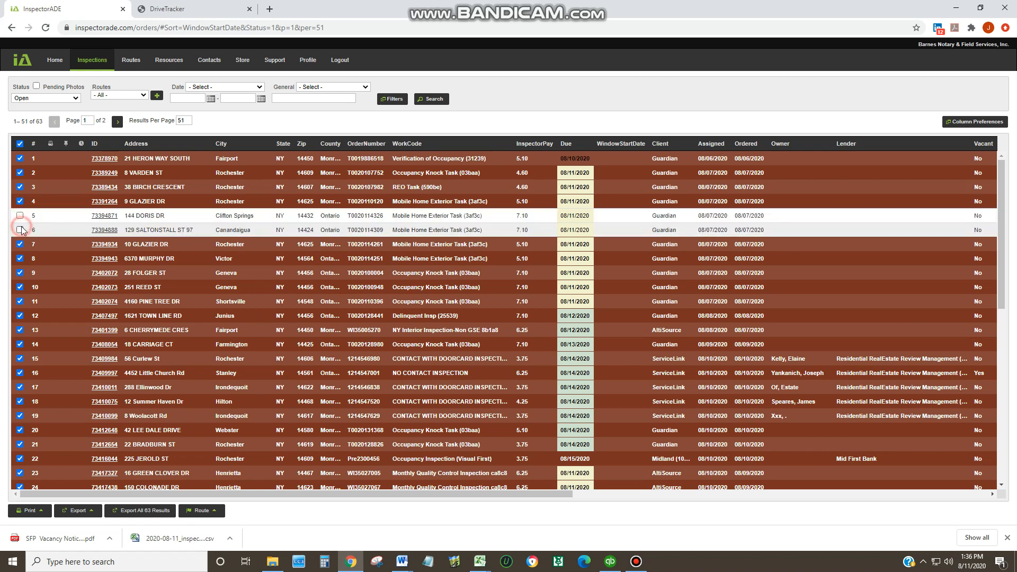
pyautogui.click(19, 259)
pyautogui.click(18, 276)
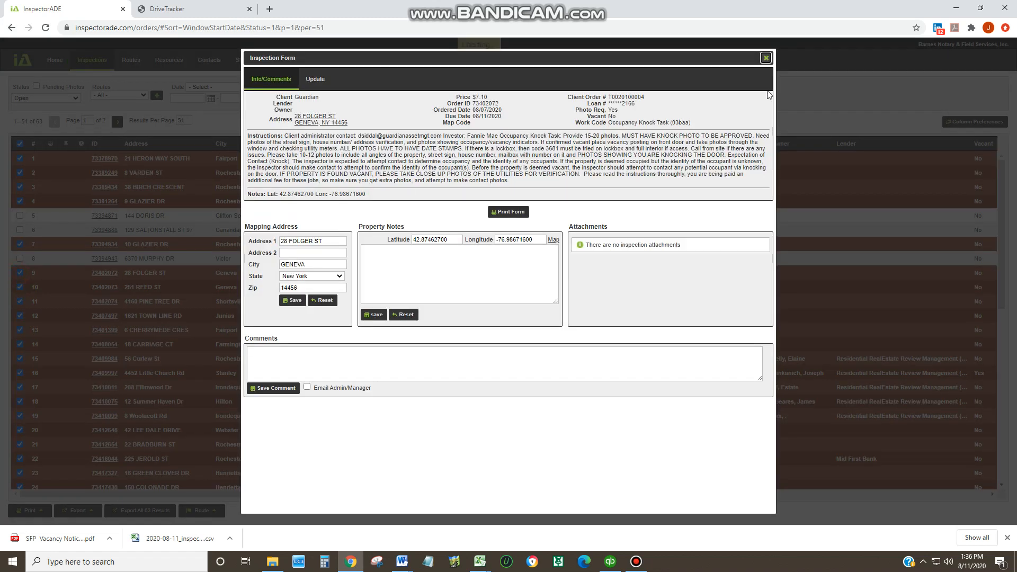
pyautogui.click(765, 58)
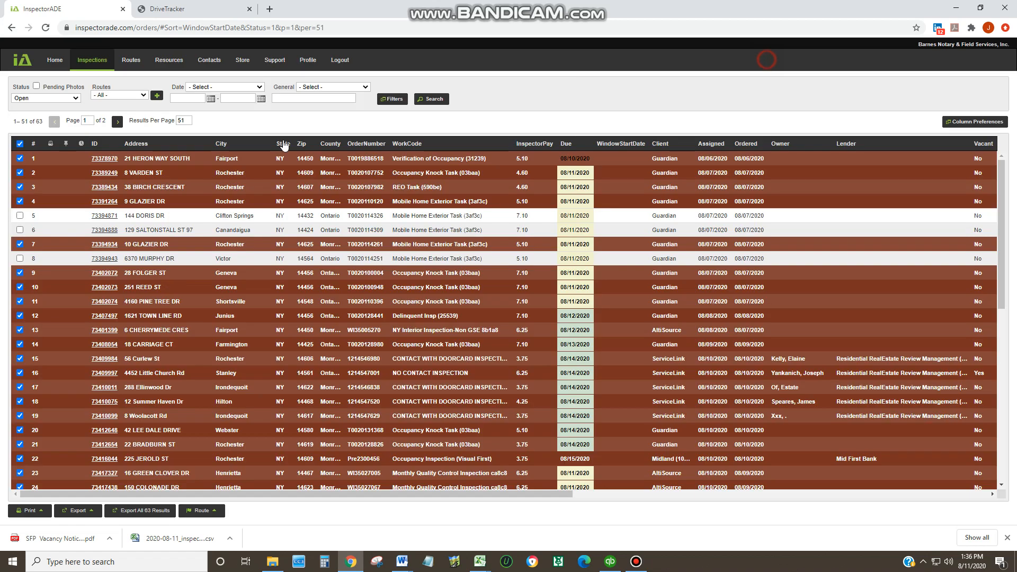
# - Exclude the Ontario County inspections in rows 9, 10, 11, 12, 14 and 16 from the selection
pyautogui.click(20, 273)
pyautogui.click(19, 287)
pyautogui.click(20, 301)
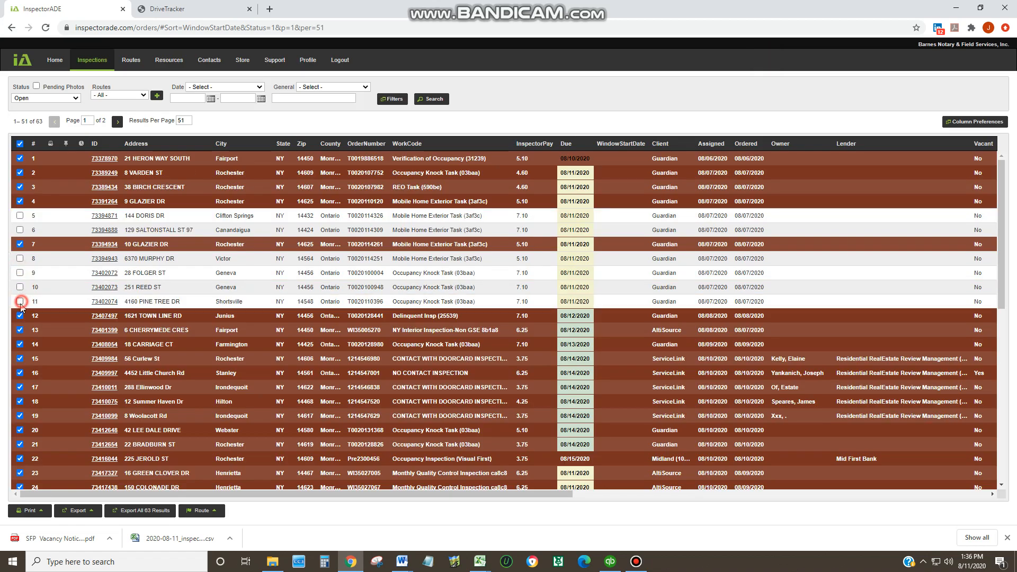
pyautogui.click(20, 316)
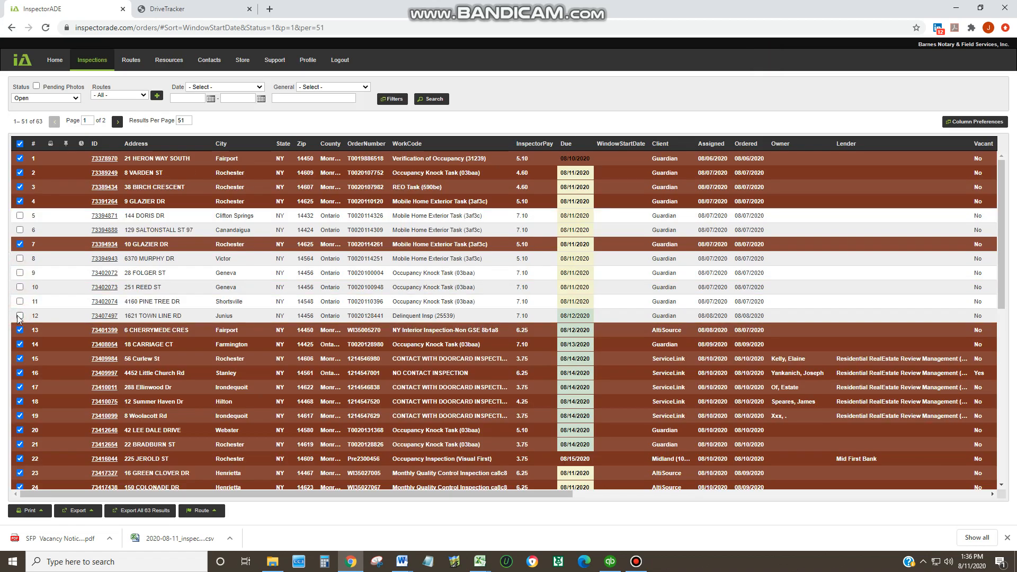
pyautogui.click(20, 345)
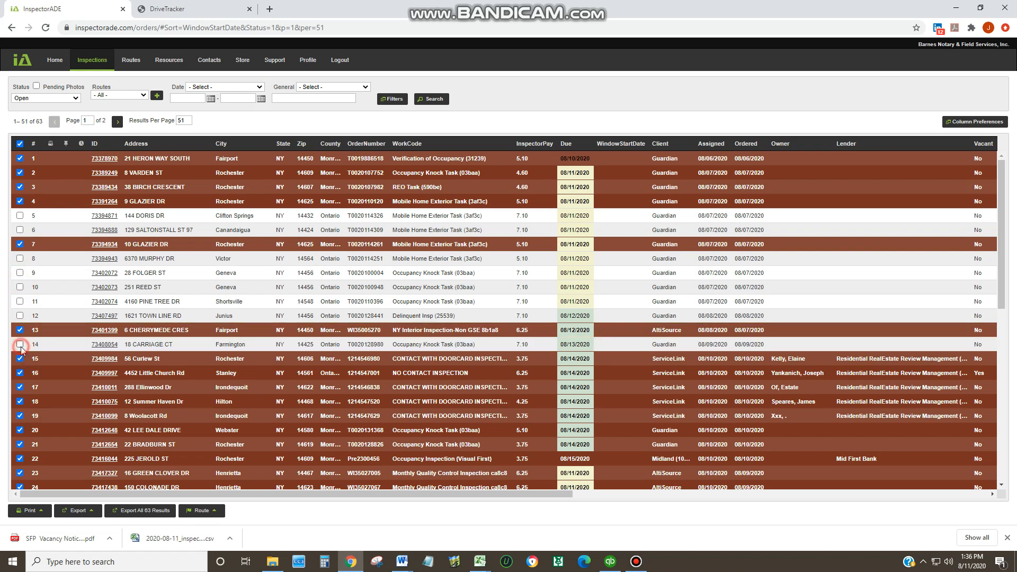
pyautogui.click(19, 373)
# - Exclude the Ontario County inspections in rows 38, 44 and 45 from the selection
pyautogui.scroll(-4, 17, 459)
pyautogui.scroll(-3, 18, 459)
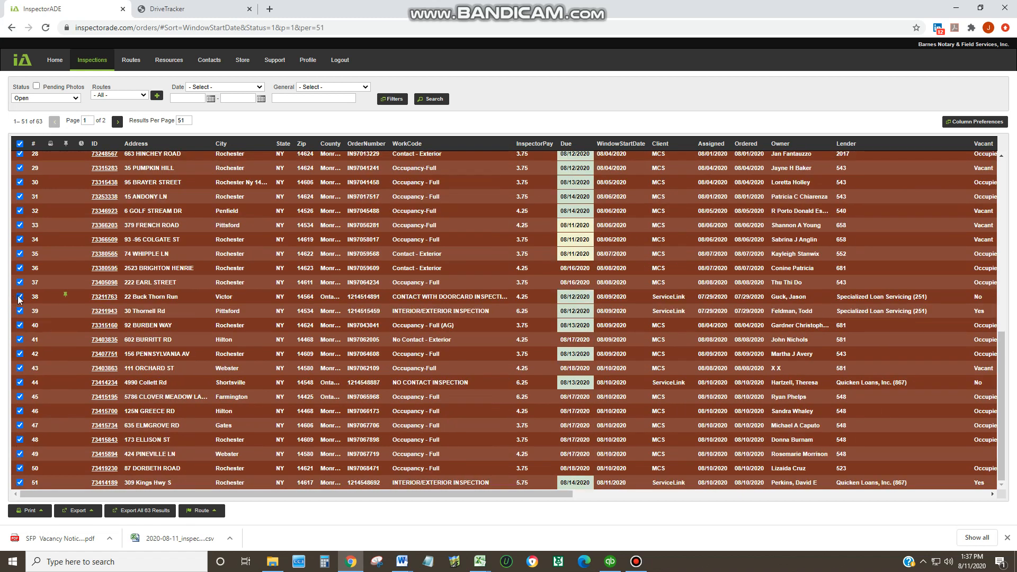
pyautogui.click(20, 297)
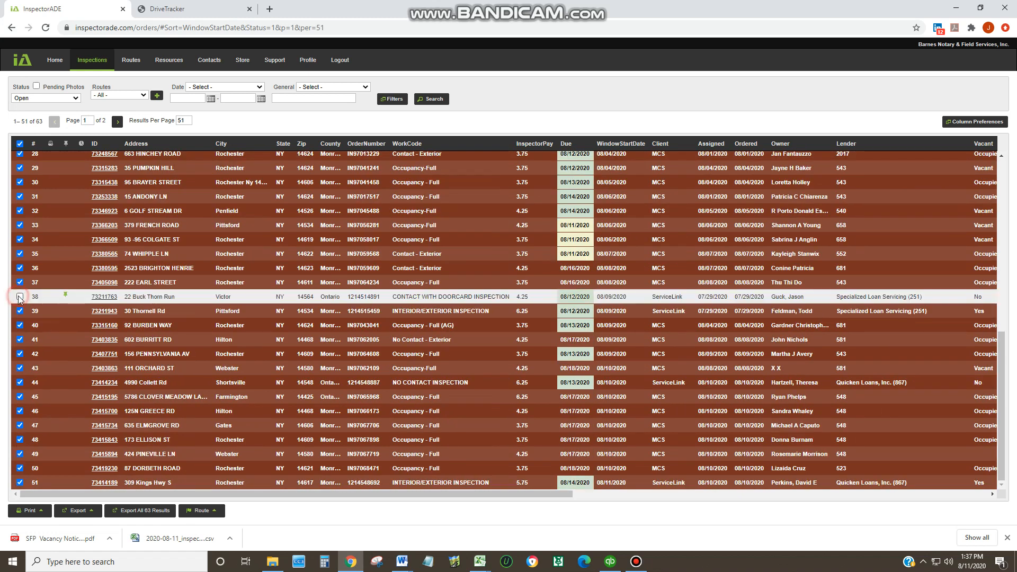
pyautogui.click(19, 382)
pyautogui.click(20, 397)
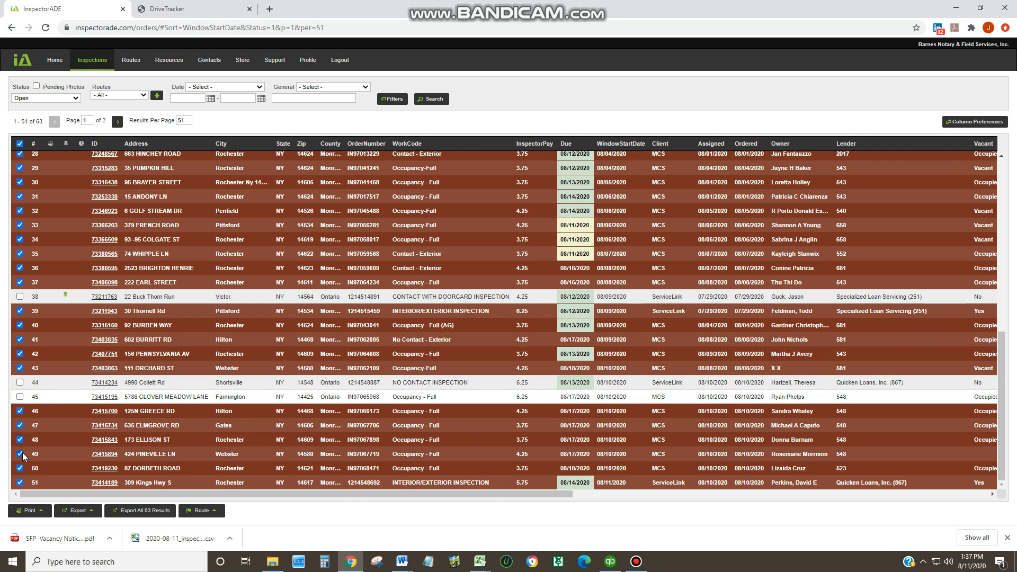
# - Review the remaining selected inspections and export them in the Streets and Trips format
pyautogui.scroll(2, 23, 456)
pyautogui.scroll(6, 22, 457)
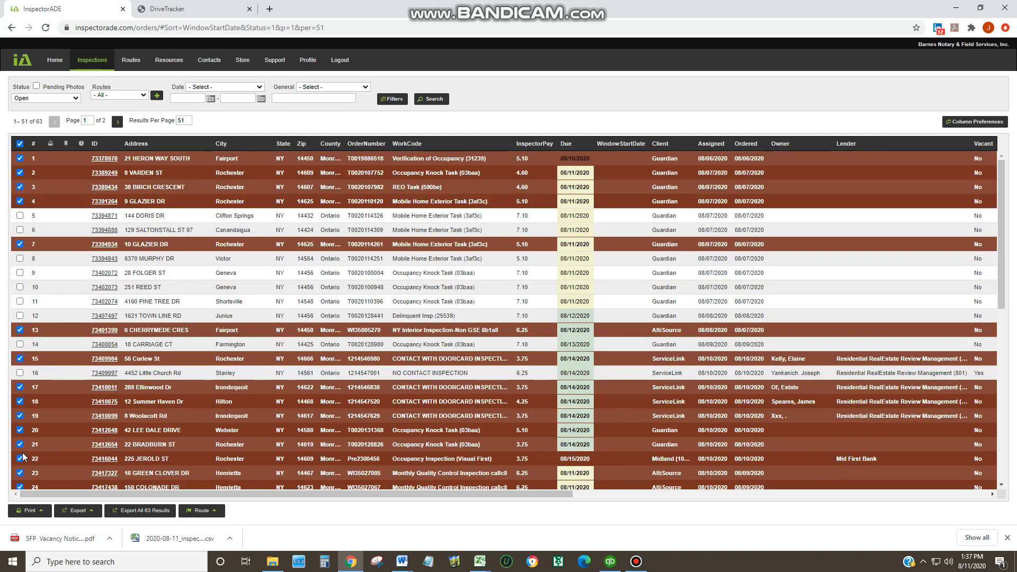
pyautogui.scroll(-8, 24, 457)
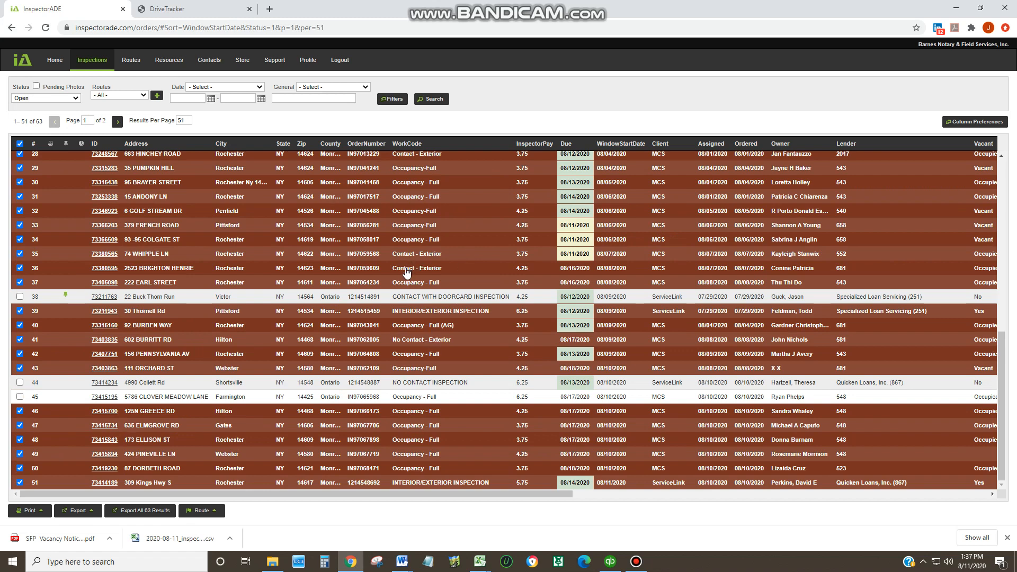
pyautogui.click(78, 511)
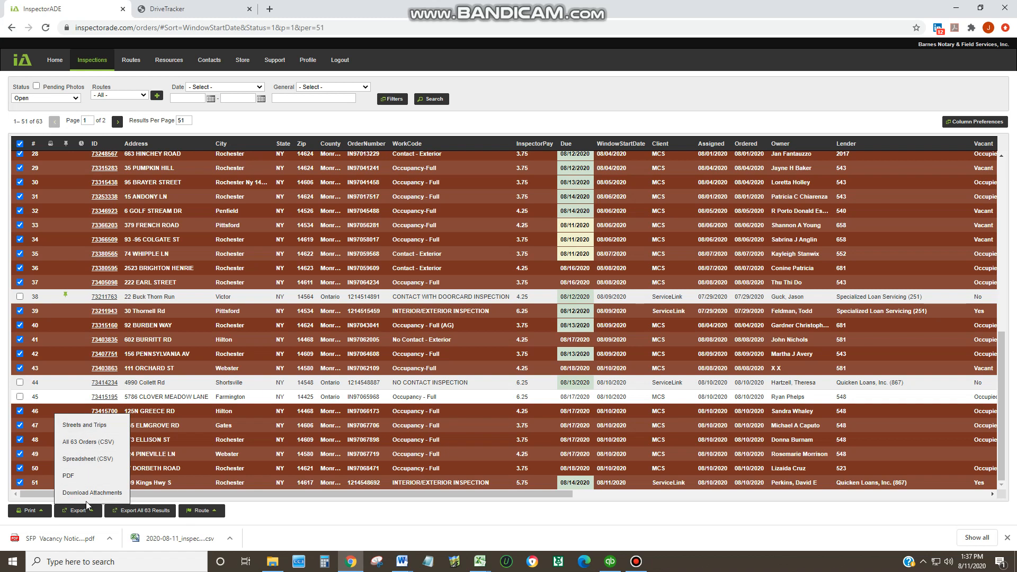
pyautogui.click(92, 426)
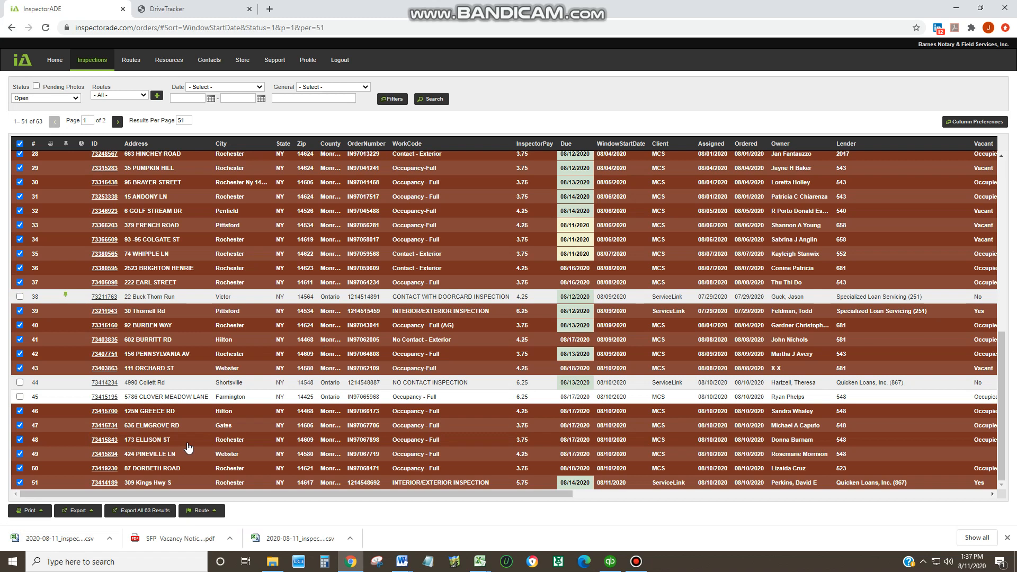
# - Switch to DriveTracker and create a new route named 8/11/20JB
pyautogui.click(199, 8)
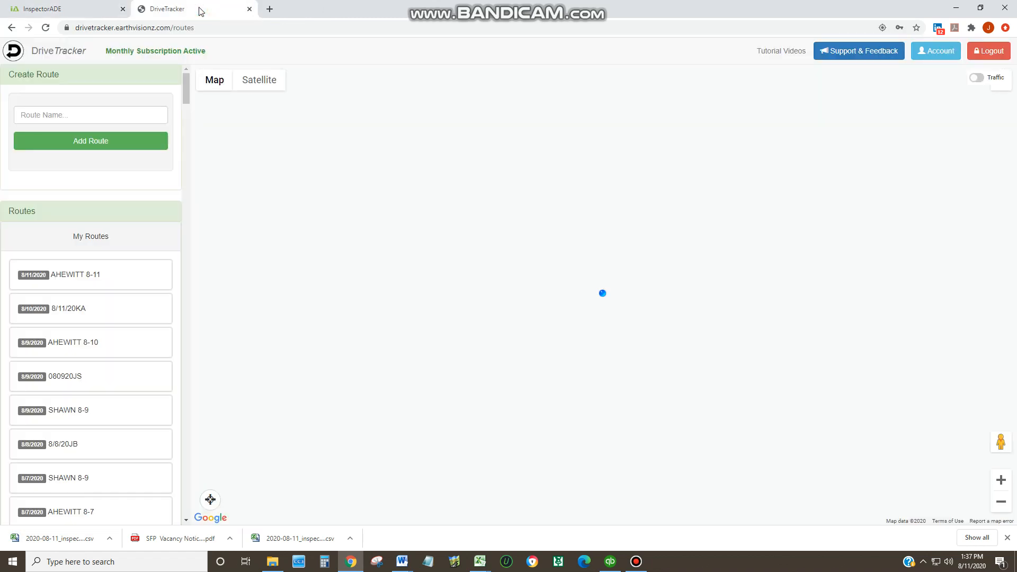
pyautogui.click(91, 114)
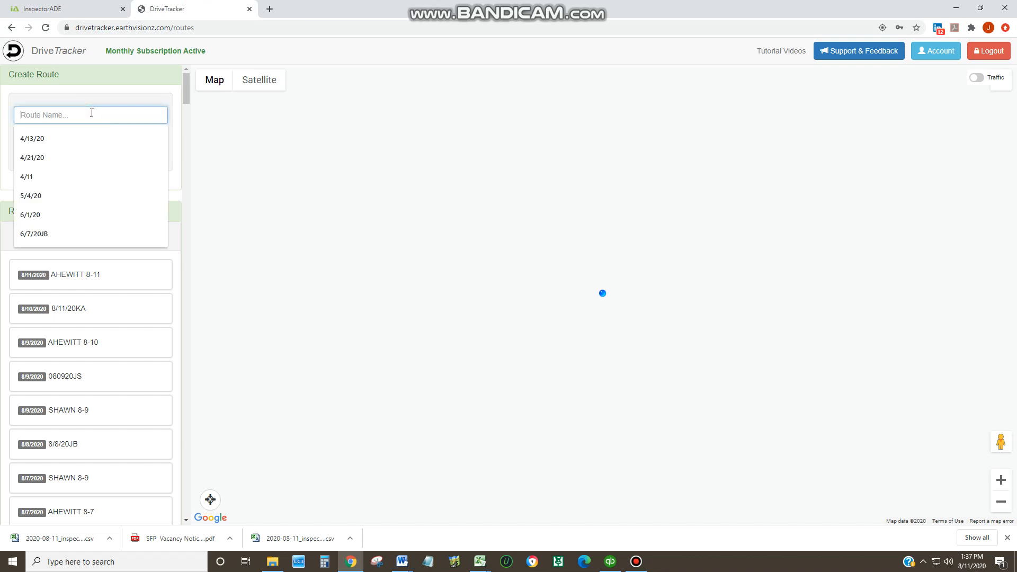
pyautogui.write('8/11/20')
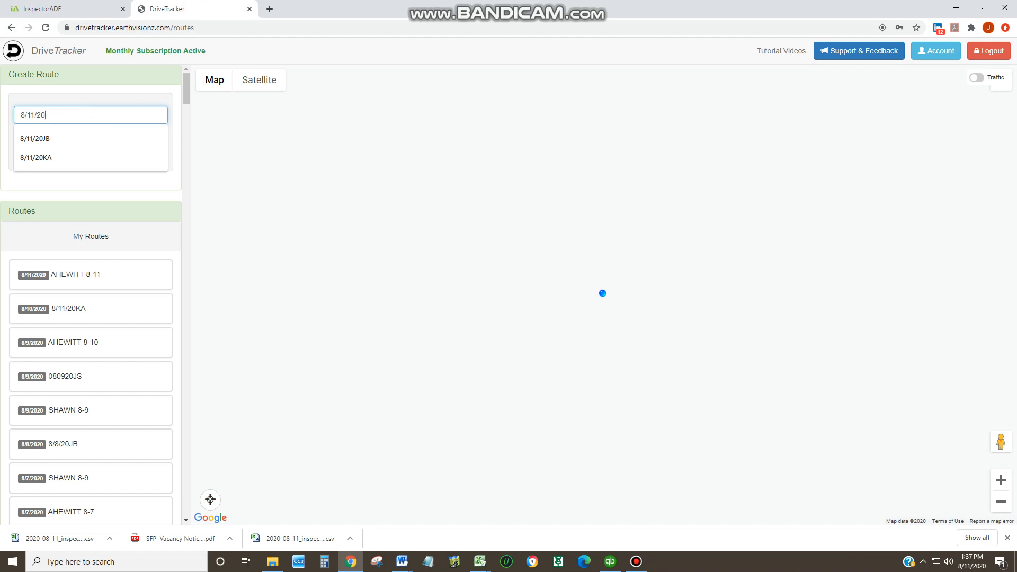
pyautogui.write('JB')
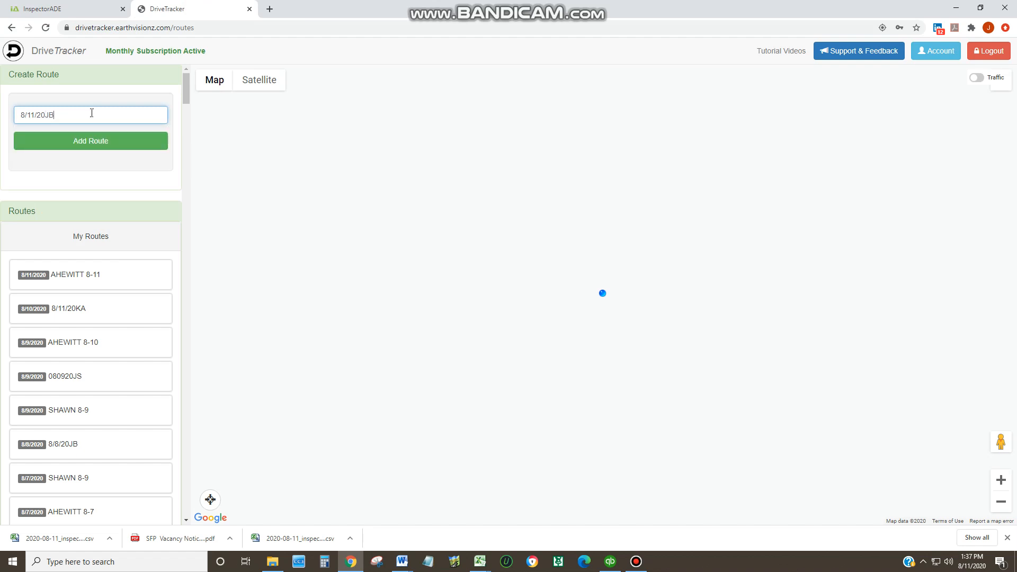
pyautogui.click(87, 150)
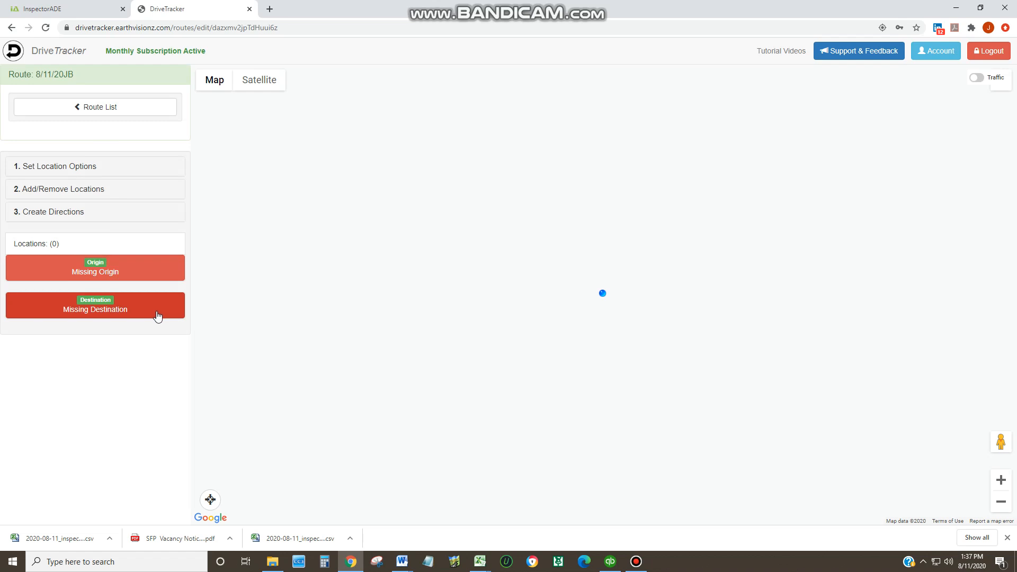
# - Set the route's origin to the current location
pyautogui.click(153, 277)
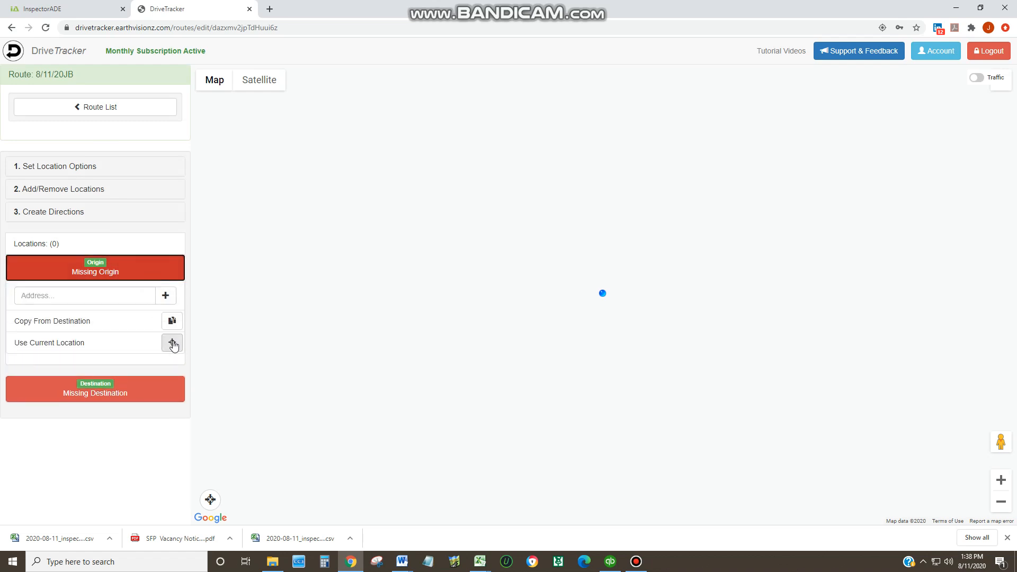
pyautogui.click(172, 343)
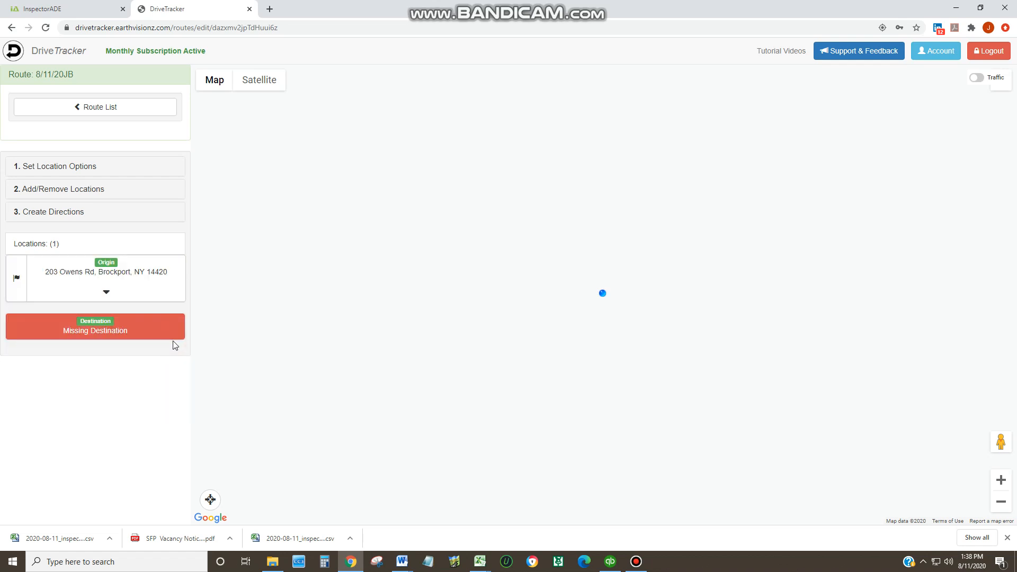
# - Set the route's destination to the current location
pyautogui.click(163, 337)
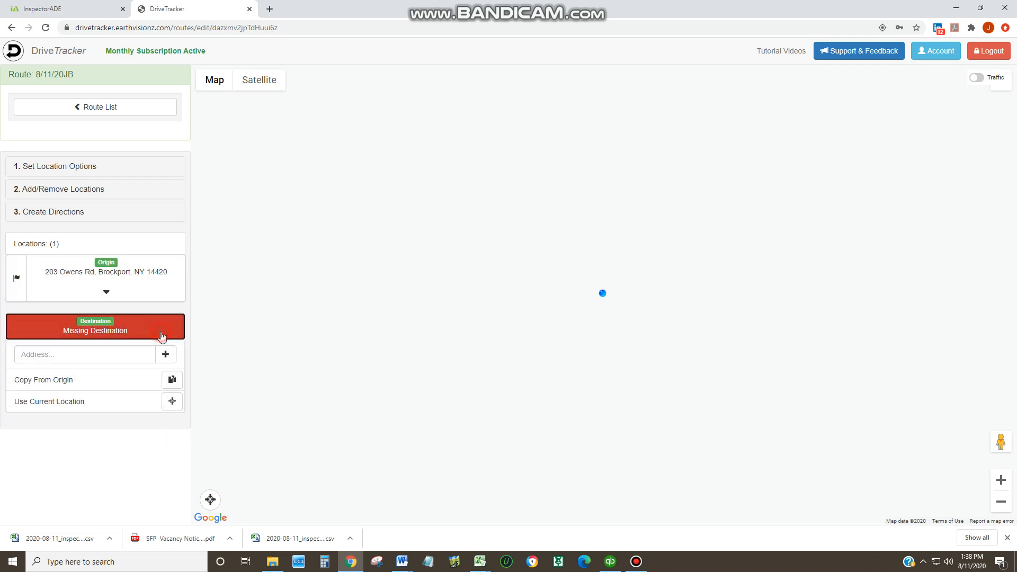
pyautogui.click(172, 403)
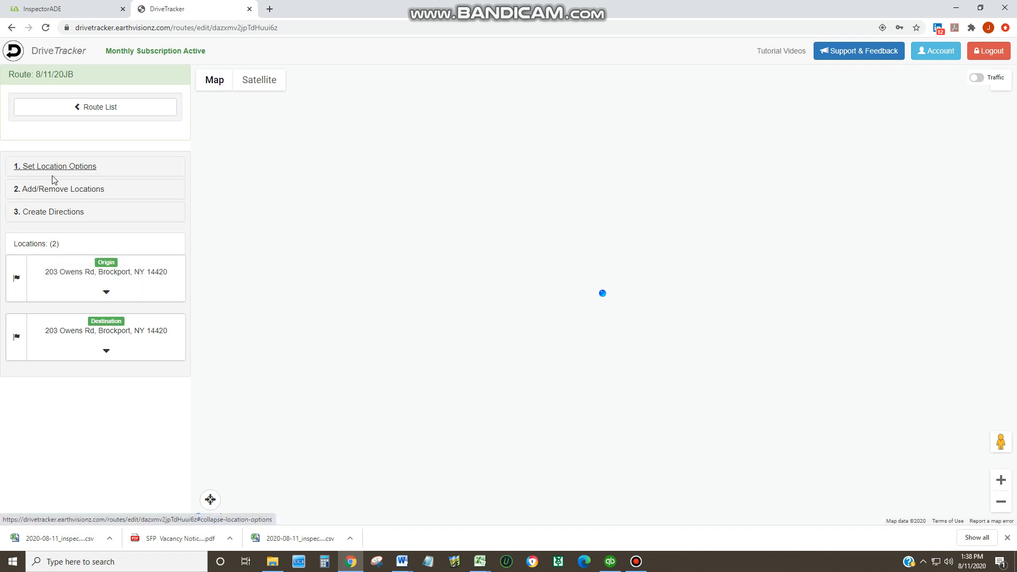
# - Upload 2020-08-11_inspections (1).csv from Downloads to the route's locations and submit its column mapping after checking the rows
pyautogui.click(53, 189)
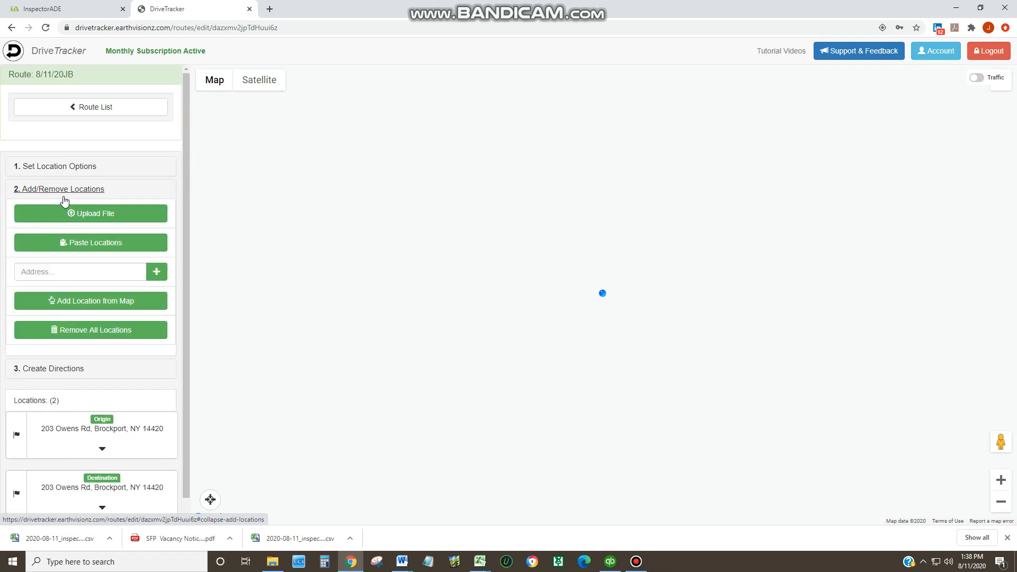
pyautogui.click(99, 215)
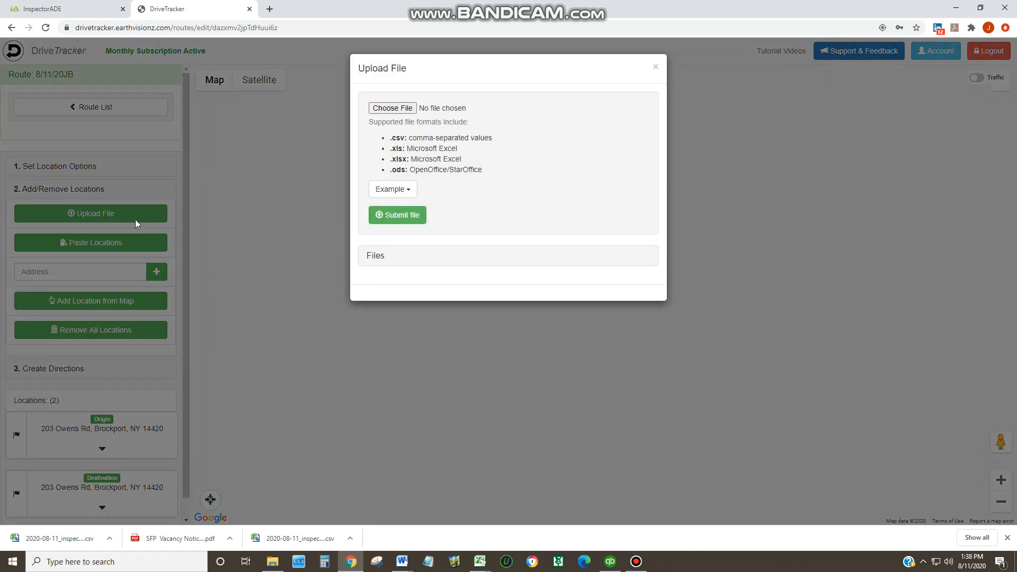
pyautogui.click(398, 109)
pyautogui.click(399, 108)
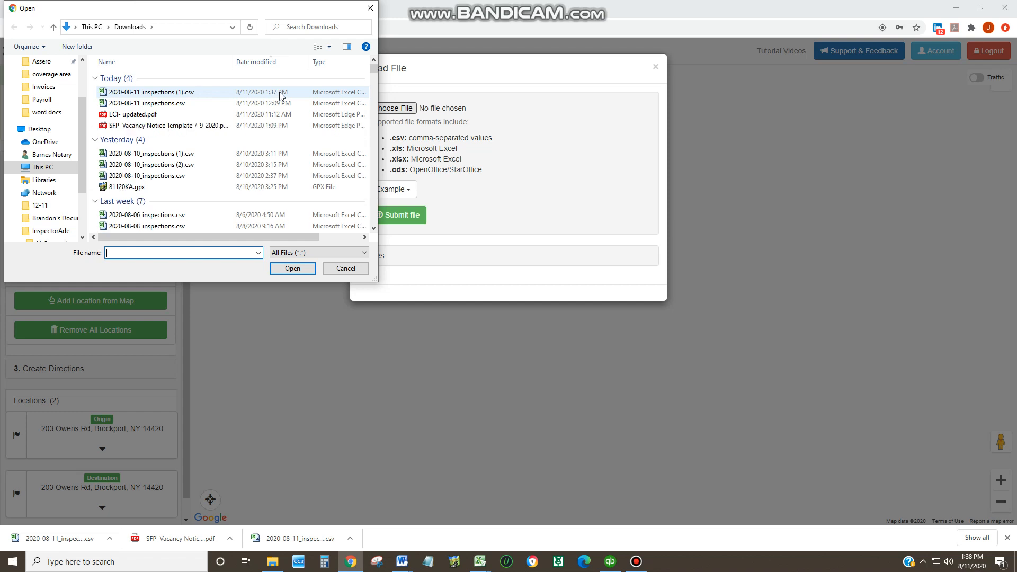
pyautogui.doubleClick(167, 92)
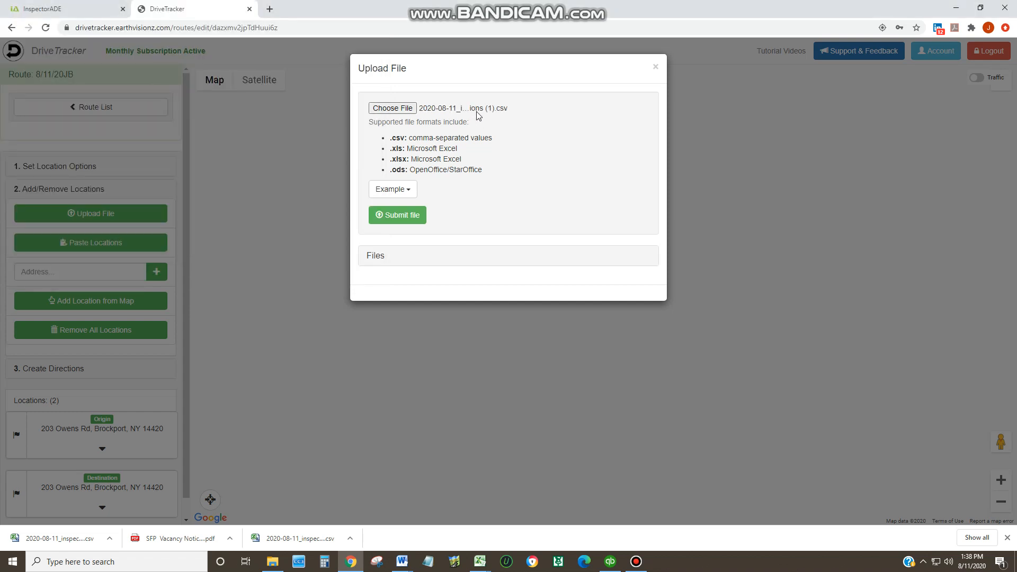
pyautogui.click(397, 226)
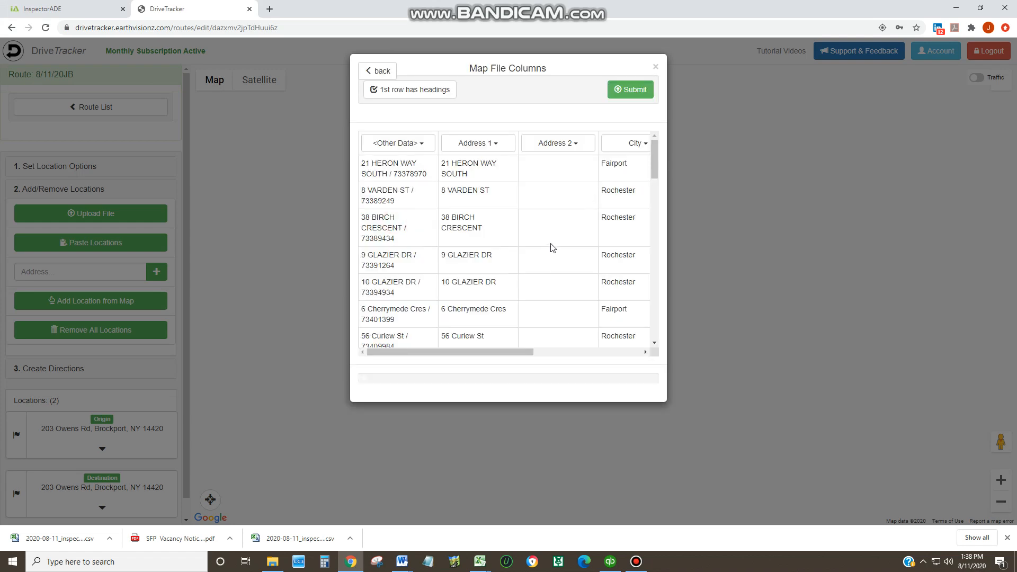
pyautogui.scroll(-15, 551, 251)
pyautogui.scroll(15, 551, 251)
pyautogui.click(641, 96)
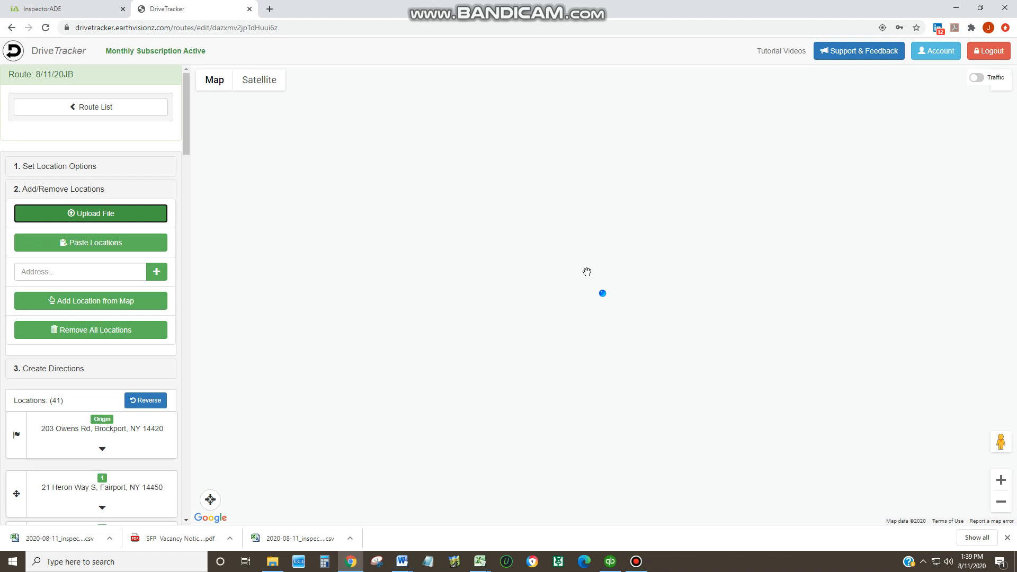
# - Examine on the map how the uploaded inspection locations spread around Rochester
pyautogui.scroll(-3, 587, 272)
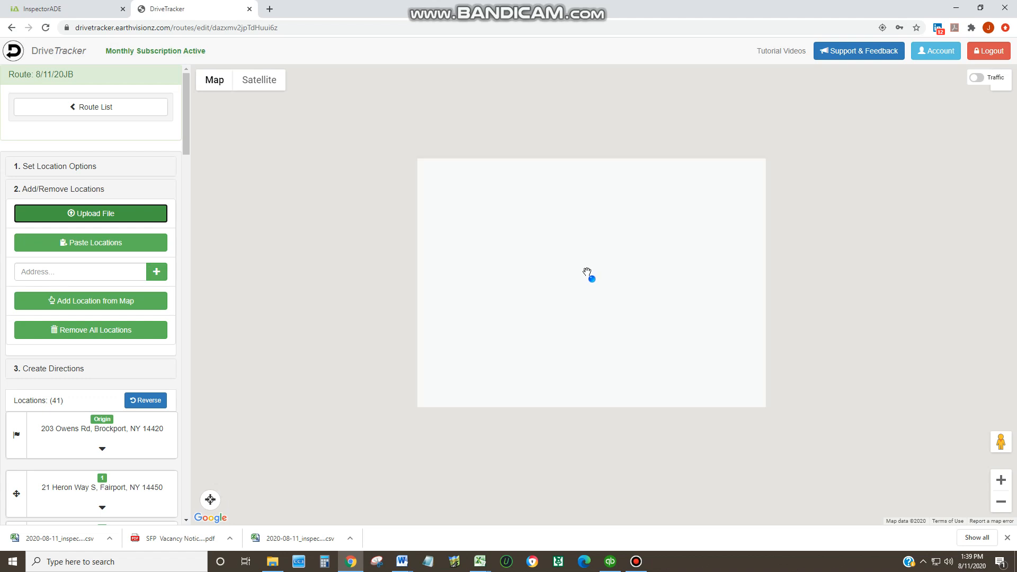
pyautogui.scroll(-3, 586, 273)
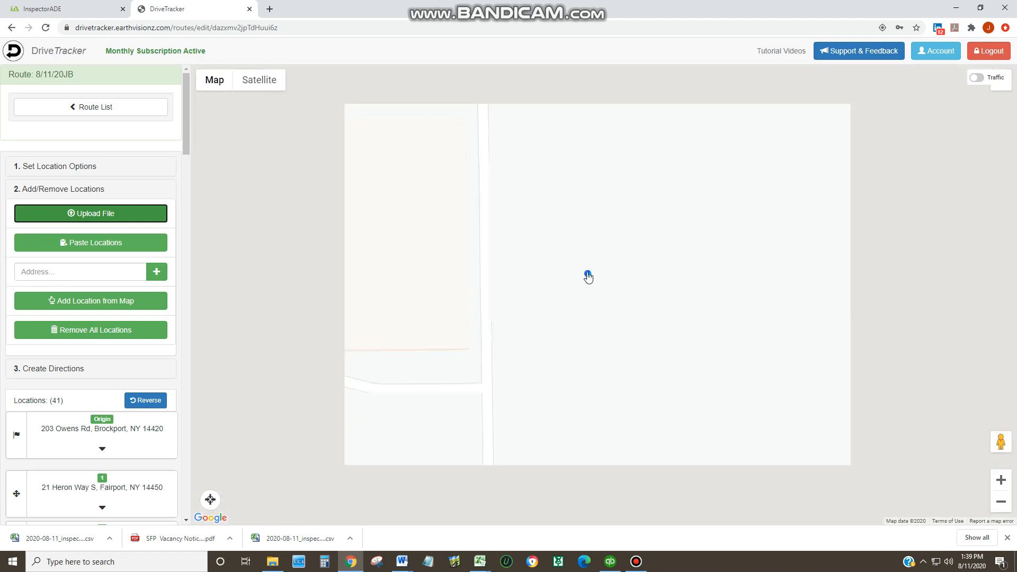
pyautogui.scroll(-2, 588, 276)
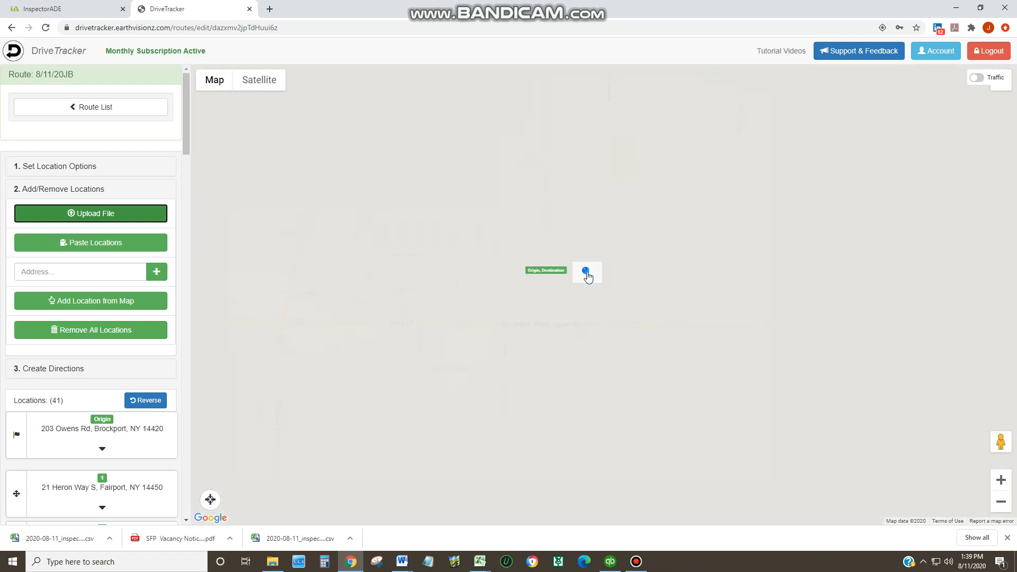
pyautogui.scroll(-1, 588, 277)
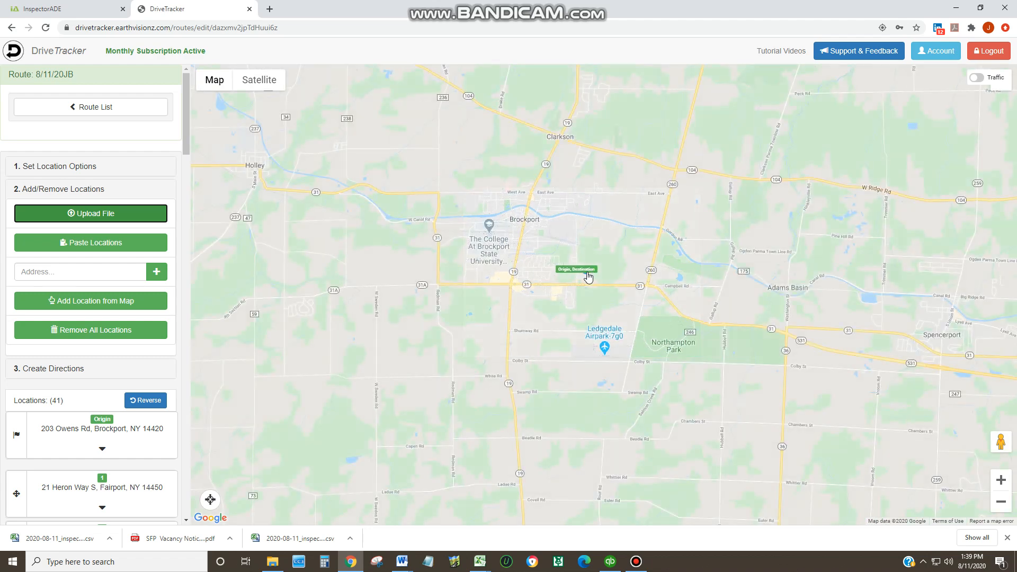
pyautogui.scroll(-1, 588, 277)
pyautogui.scroll(-1, 588, 277)
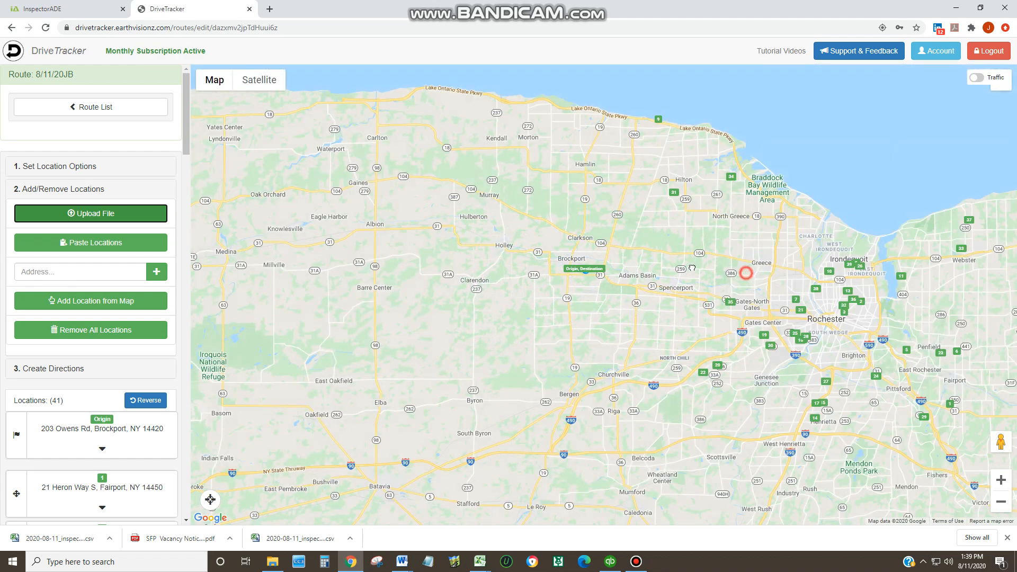
pyautogui.moveTo(749, 274); pyautogui.dragTo(607, 238)
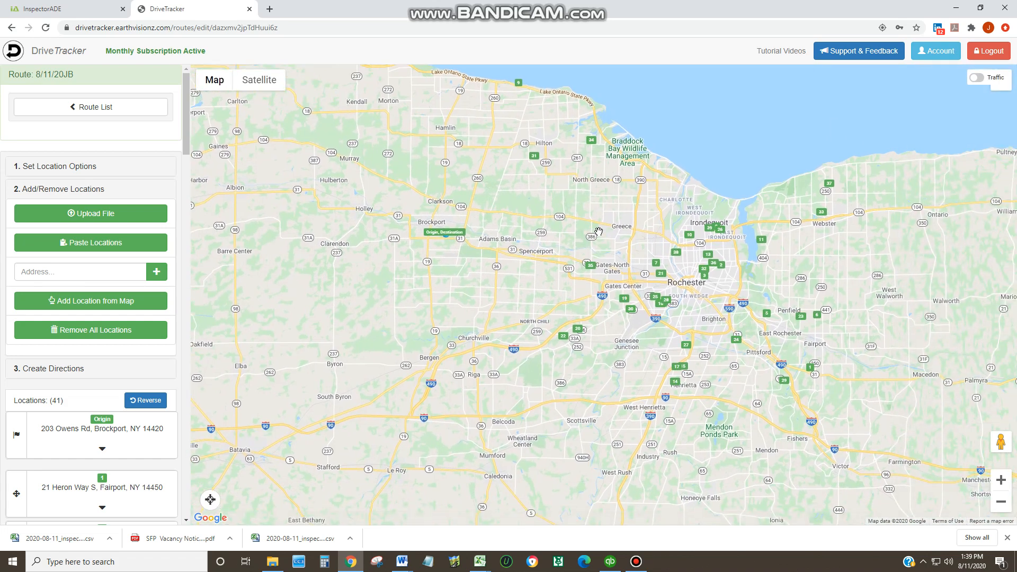
# - Optimize the order of the uploaded locations with no preference and look over the reordered stop list
pyautogui.click(56, 369)
pyautogui.click(102, 306)
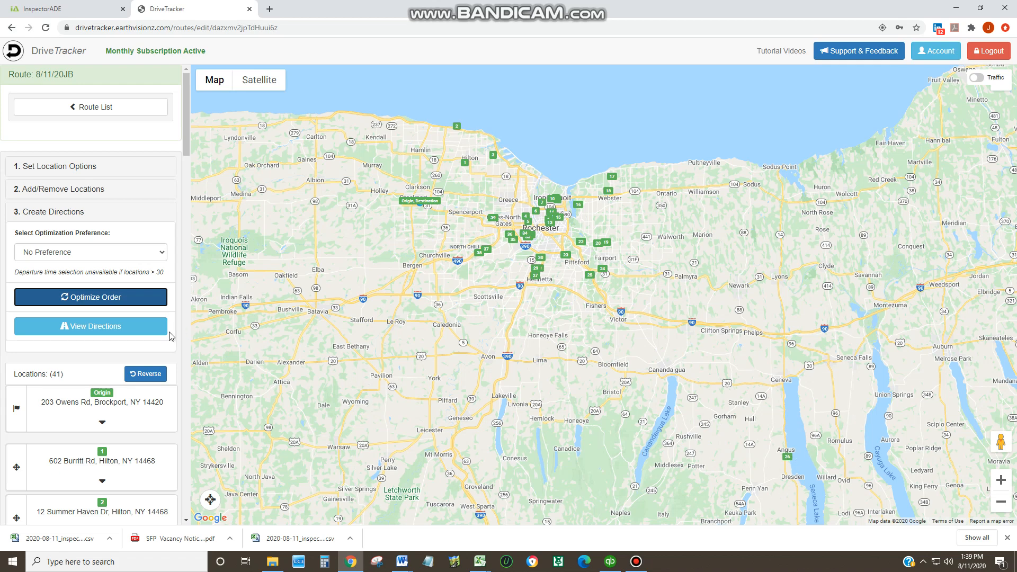
pyautogui.scroll(-10, 147, 346)
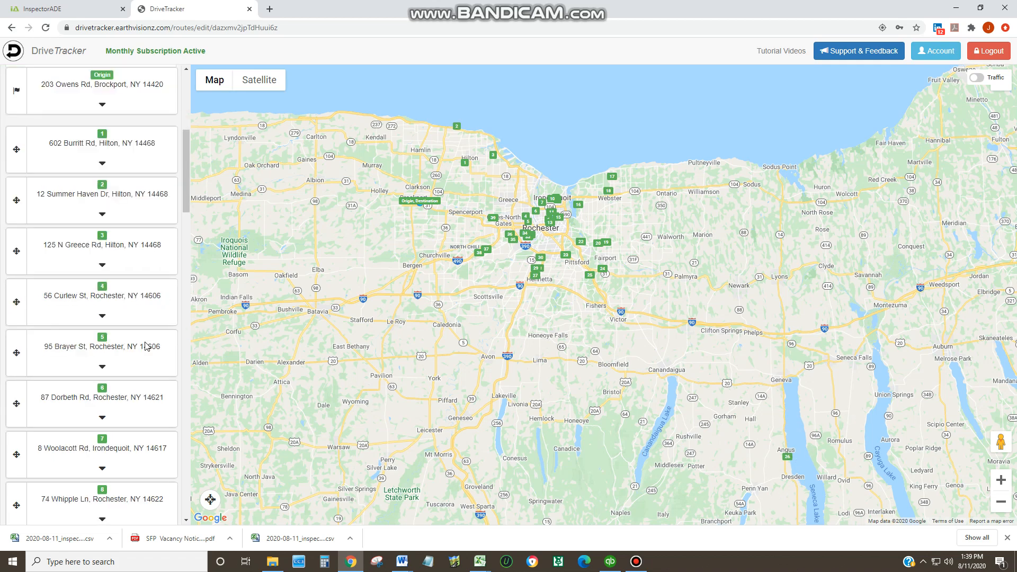
pyautogui.scroll(10, 147, 346)
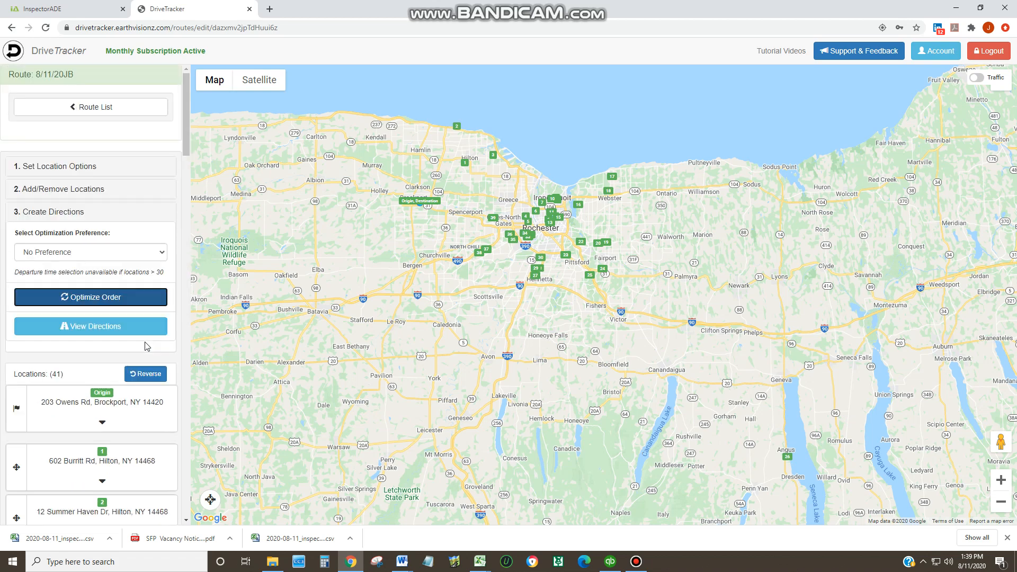
# - Remove the outlying Penn Yan location from the route
pyautogui.click(64, 196)
pyautogui.scroll(-10, 72, 309)
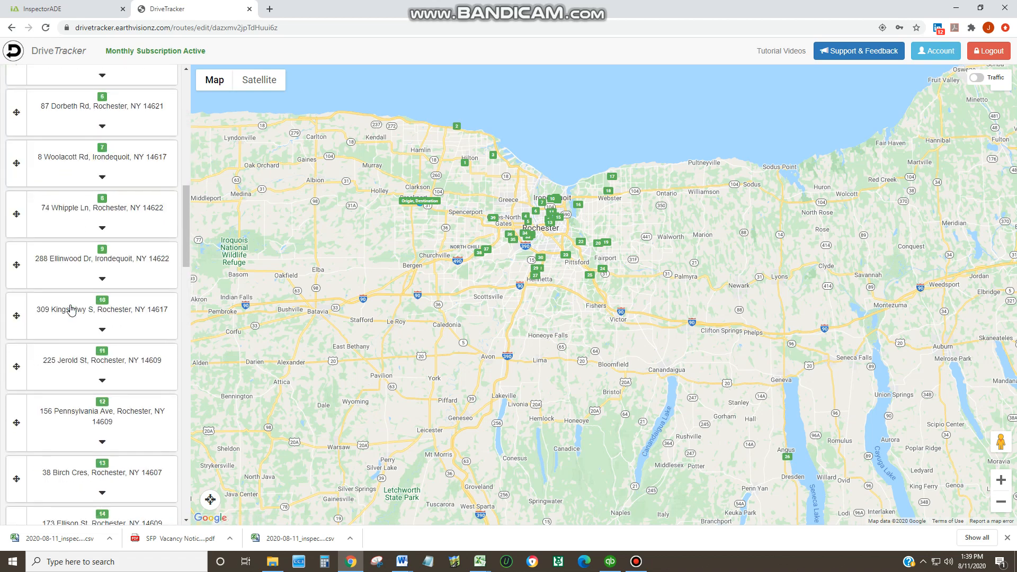
pyautogui.scroll(-13, 71, 310)
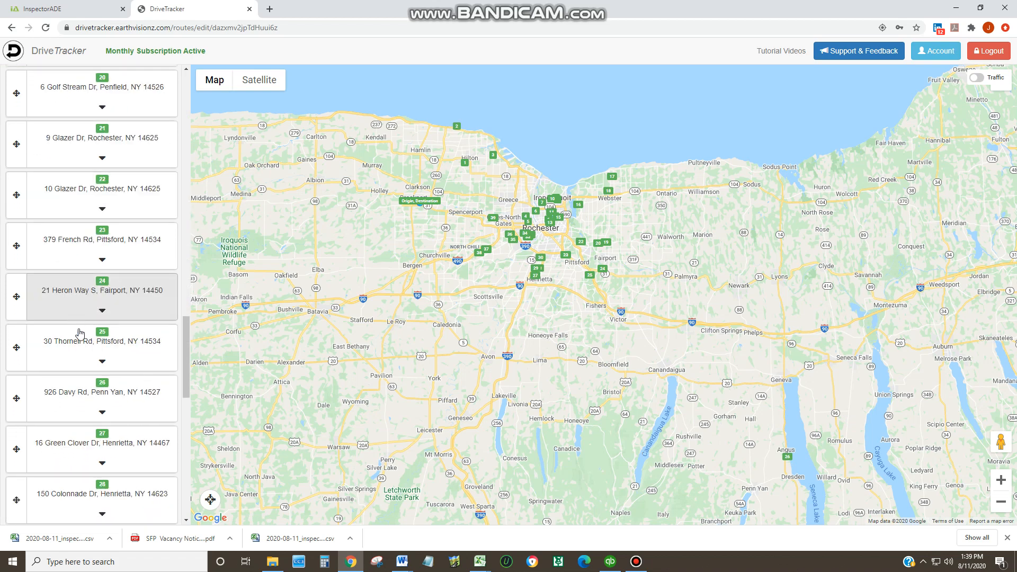
pyautogui.click(103, 415)
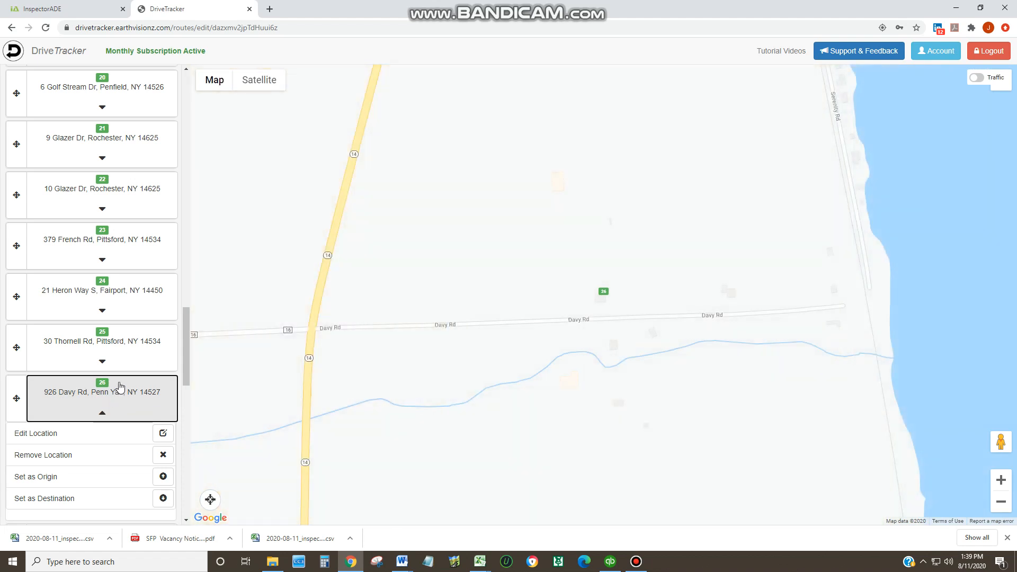
pyautogui.click(164, 457)
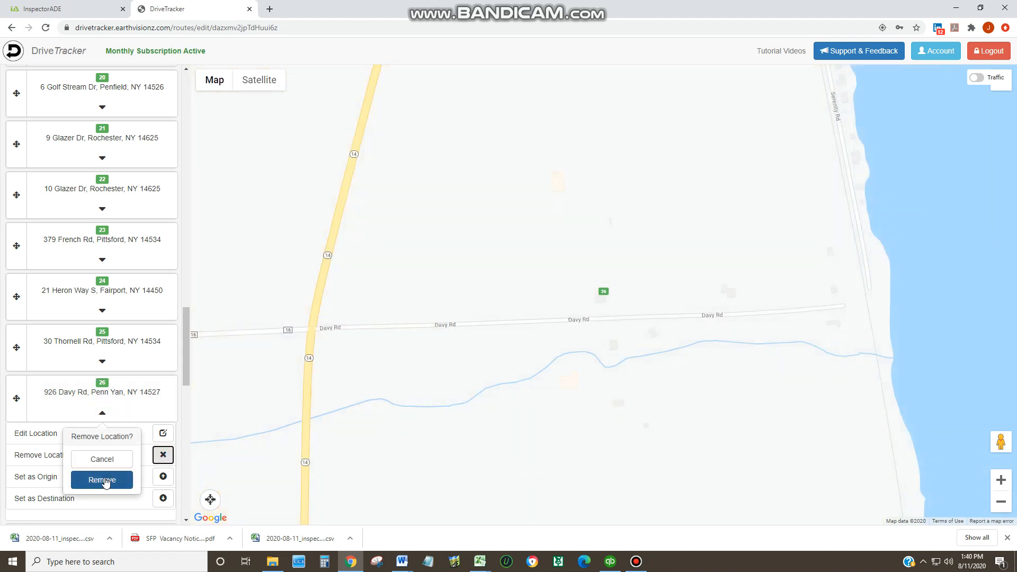
pyautogui.click(103, 480)
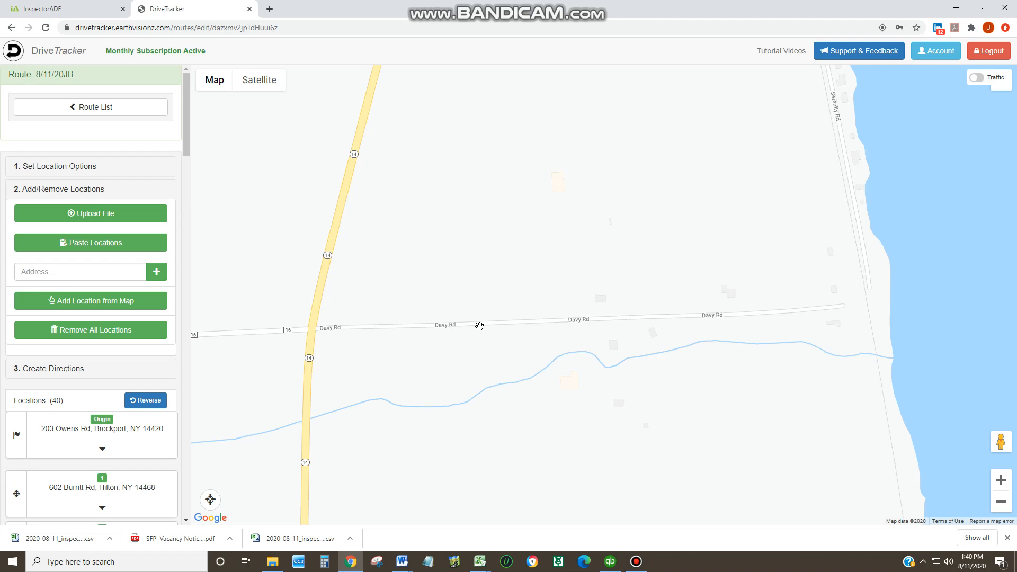
# - Optimize the order of the remaining locations with no preference and generate the route's driving directions
pyautogui.click(47, 368)
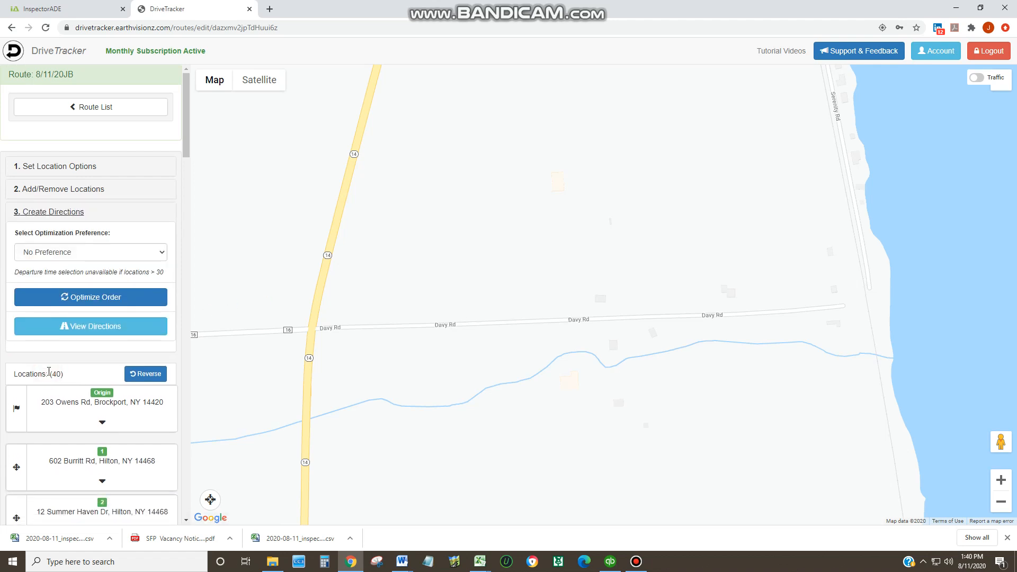
pyautogui.click(101, 297)
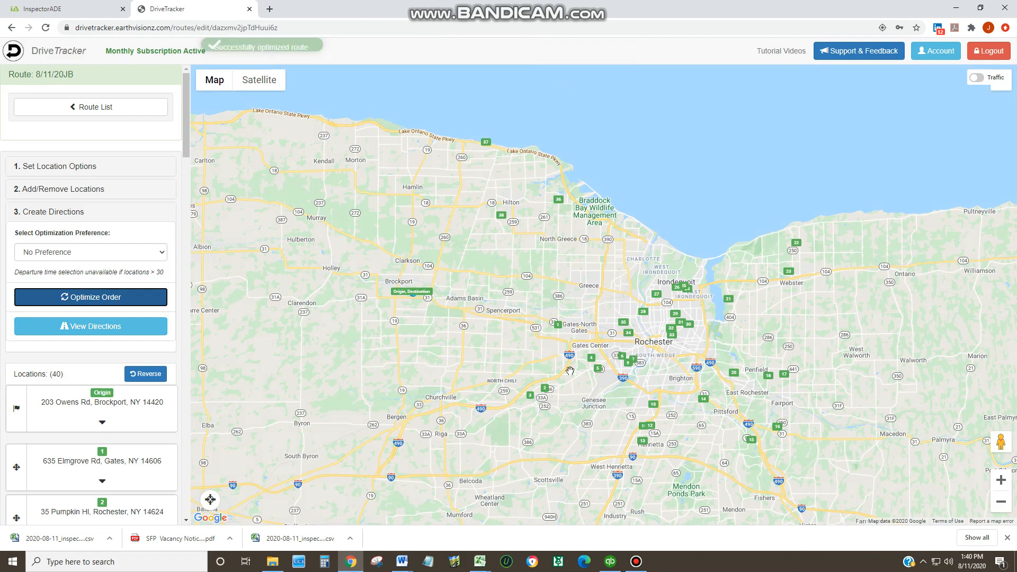
pyautogui.click(88, 329)
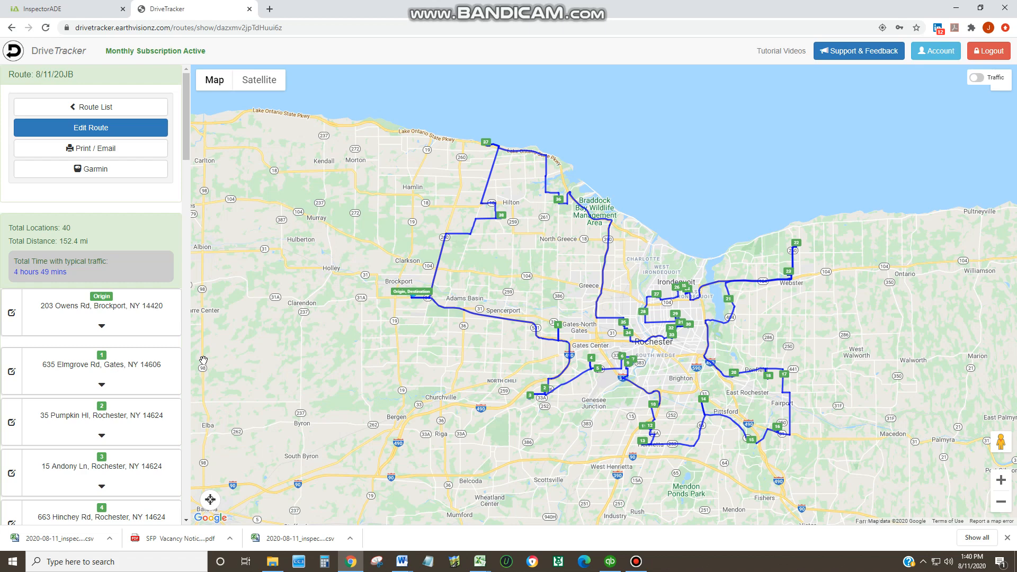
# - Download the route as a Garmin file and, in File Explorer, copy 81120JB.gpx from the Downloads folder
pyautogui.click(108, 173)
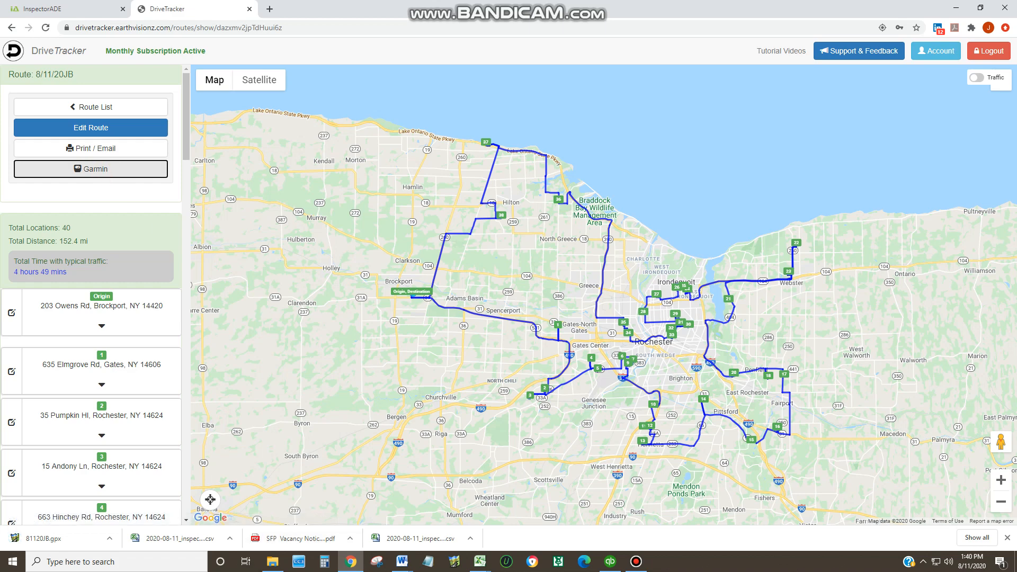
pyautogui.click(272, 562)
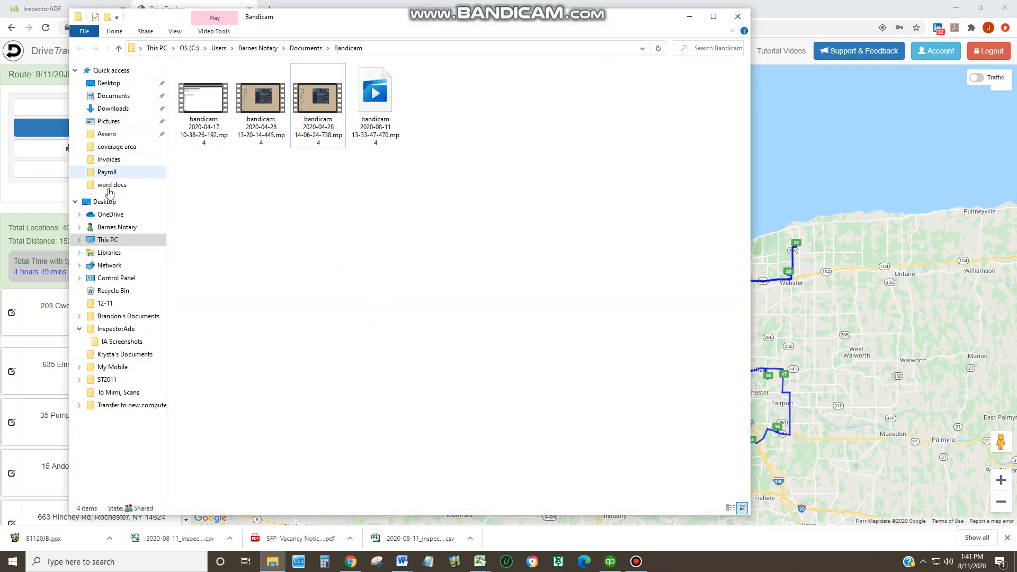
pyautogui.click(108, 241)
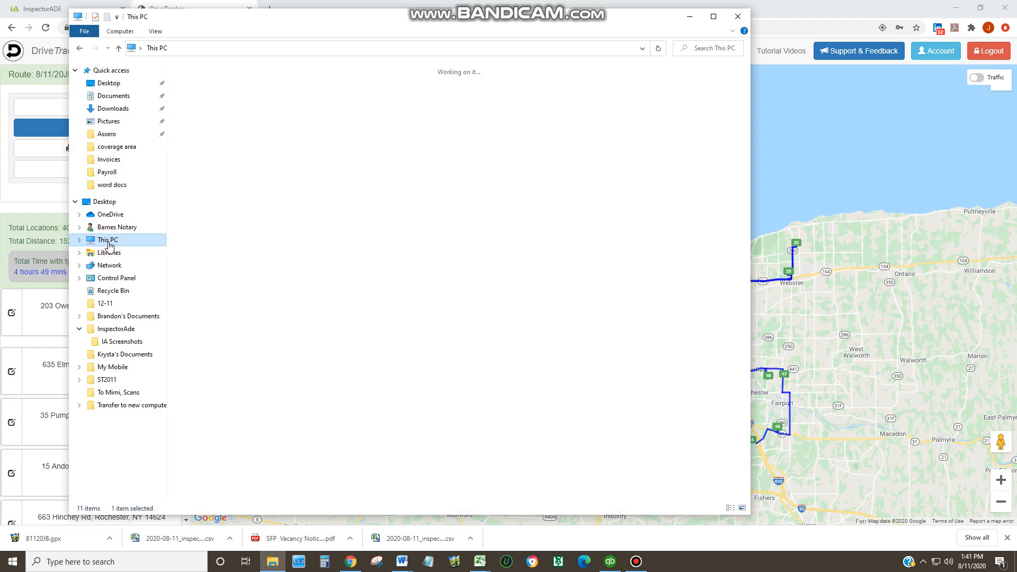
pyautogui.click(80, 240)
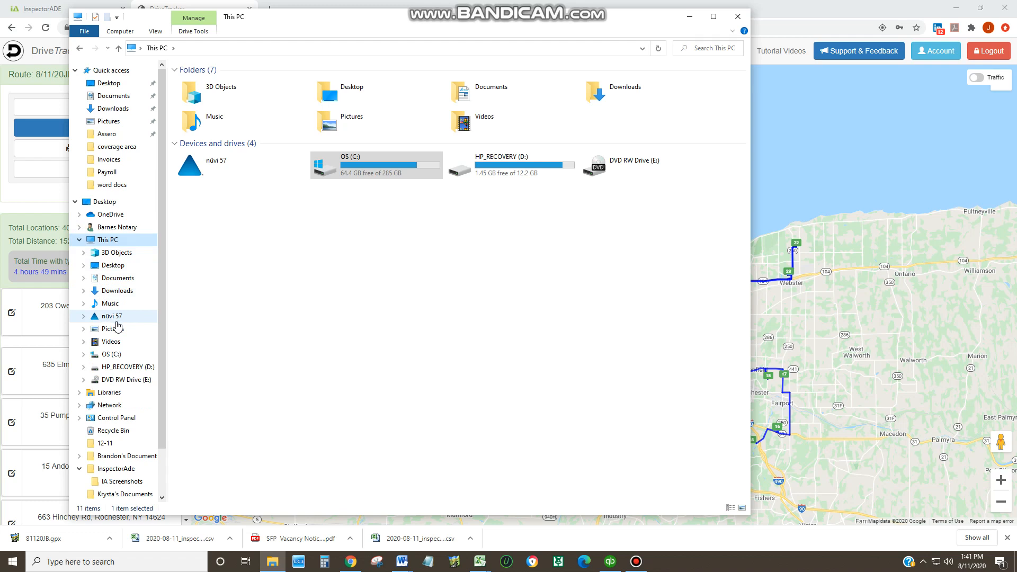
pyautogui.click(115, 109)
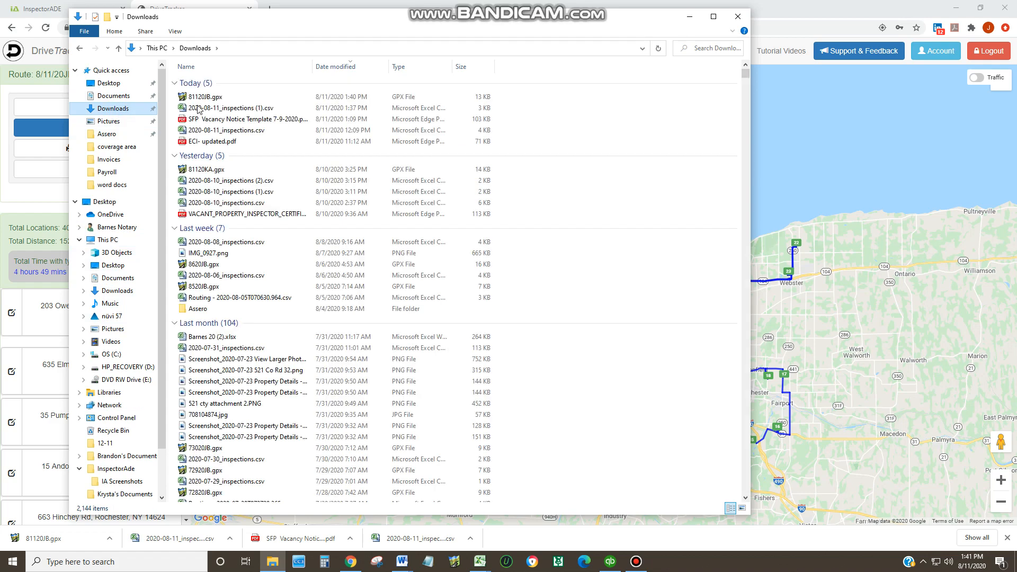
pyautogui.click(217, 98)
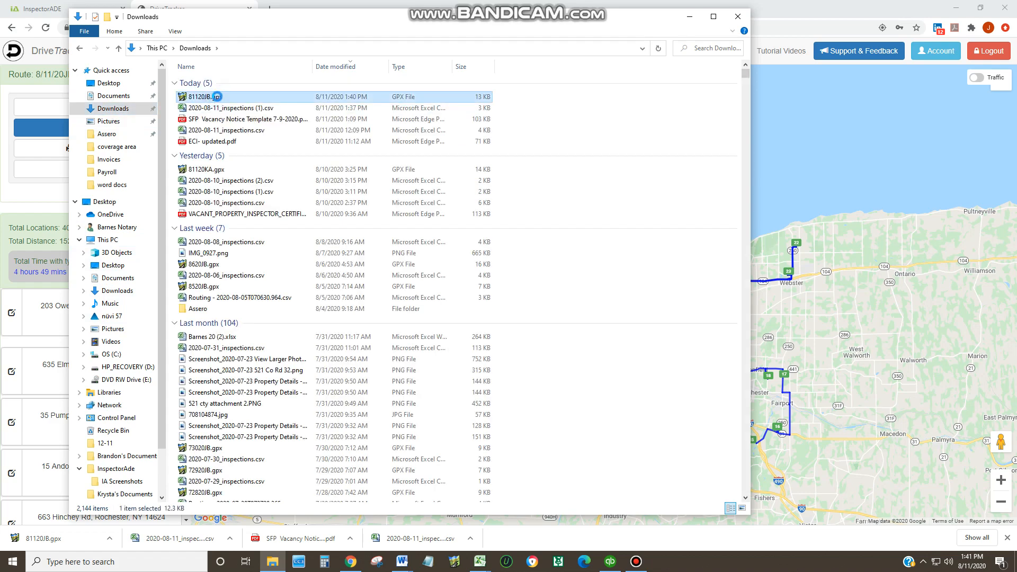
pyautogui.rightClick(218, 97)
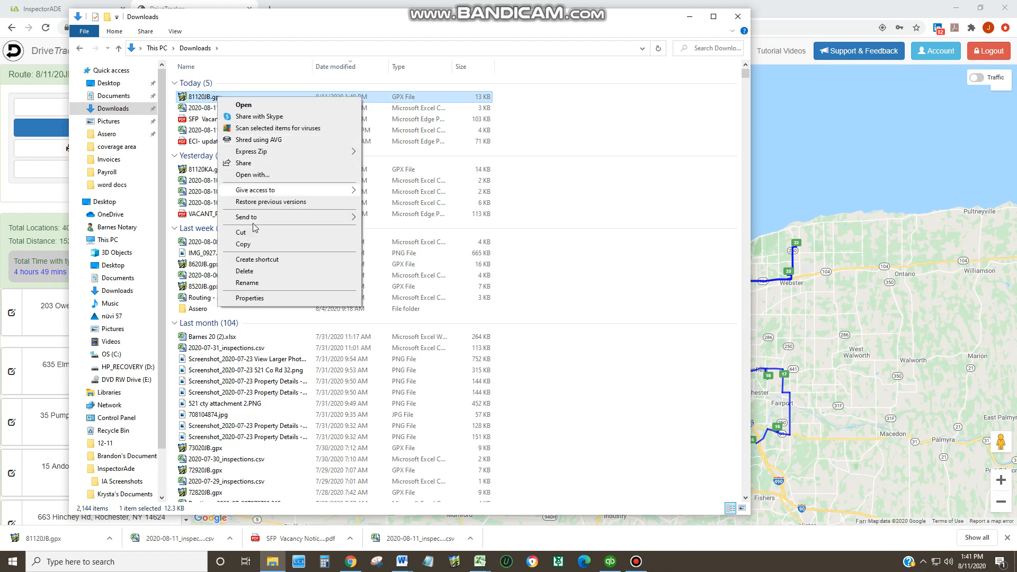
pyautogui.rightClick(249, 249)
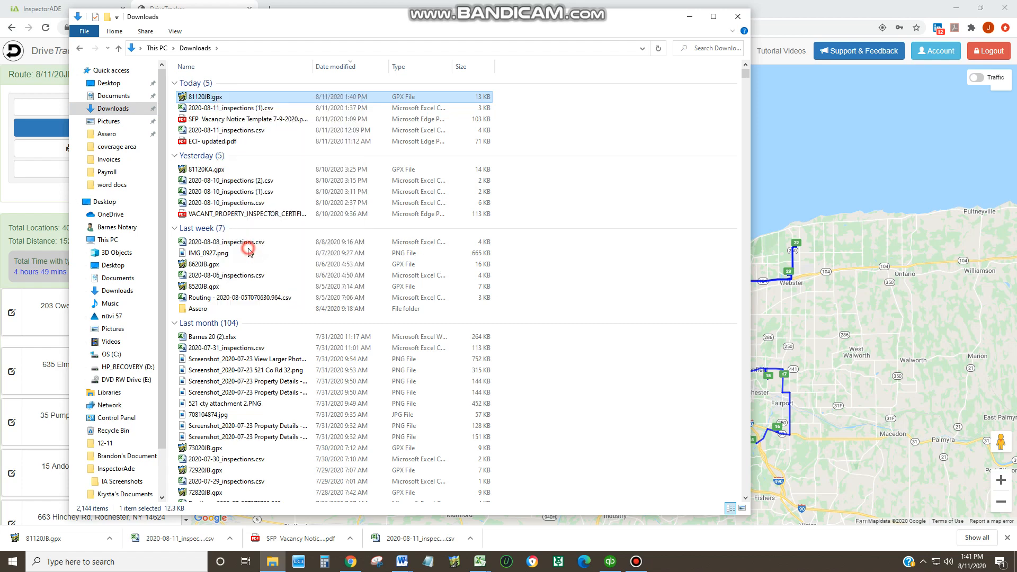
# - Delete everything in the GPX folder of the nüvi 57's internal storage, including the Archive folder, 8820JB.gpx and Current.gpx
pyautogui.click(112, 319)
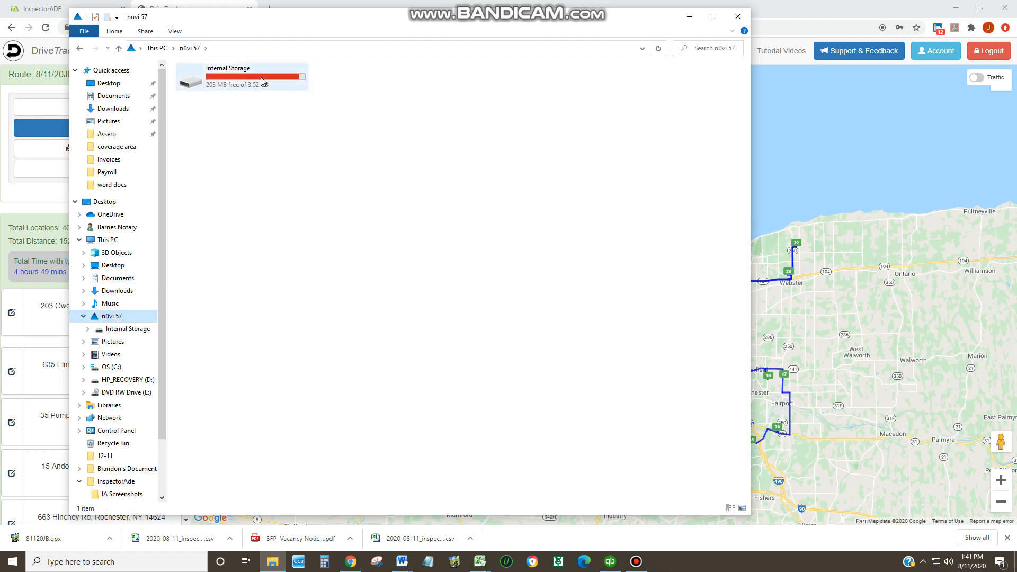
pyautogui.doubleClick(235, 88)
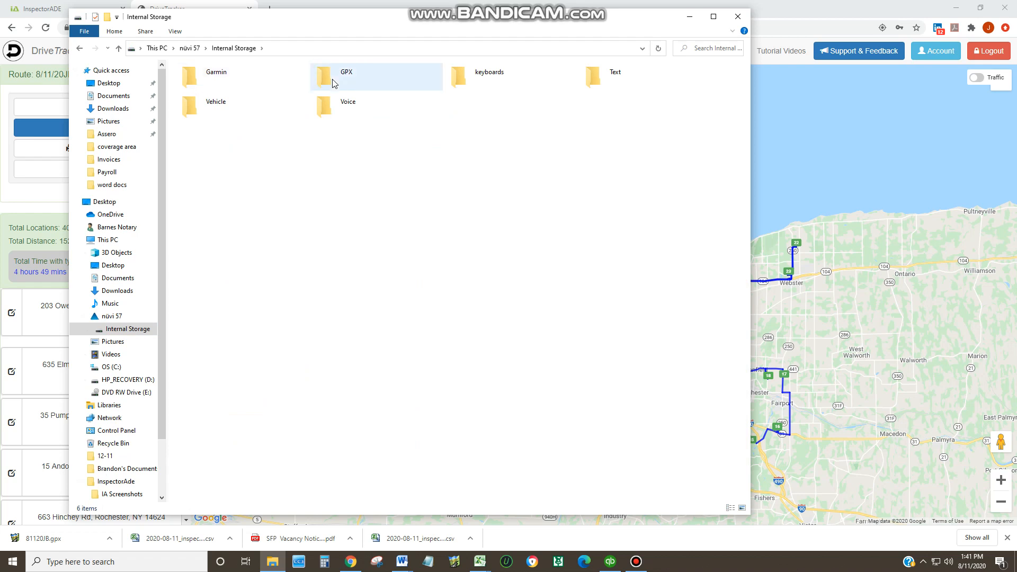
pyautogui.doubleClick(334, 83)
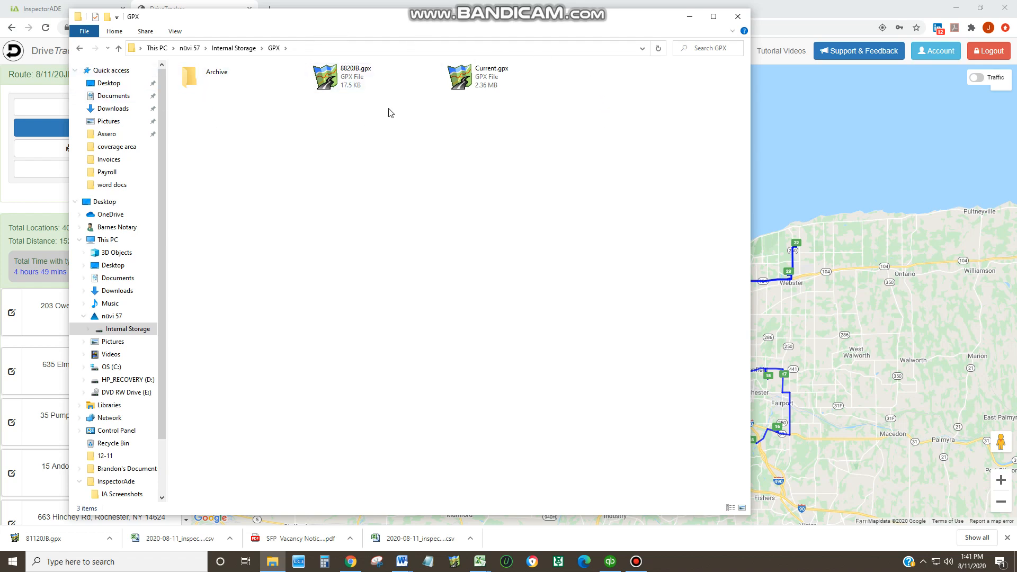
pyautogui.moveTo(539, 116); pyautogui.dragTo(237, 56)
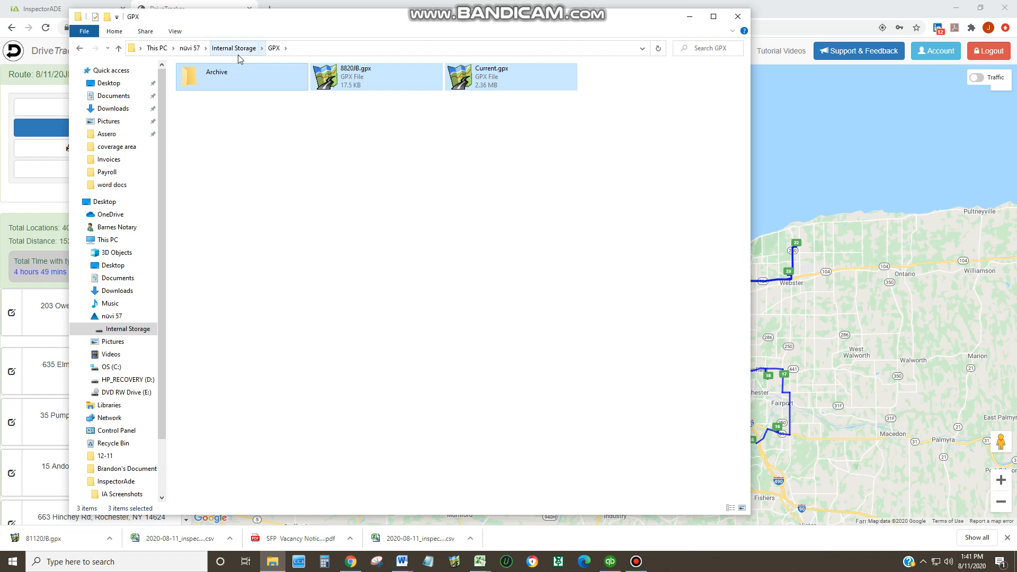
pyautogui.press('Delete')
pyautogui.press('Return')
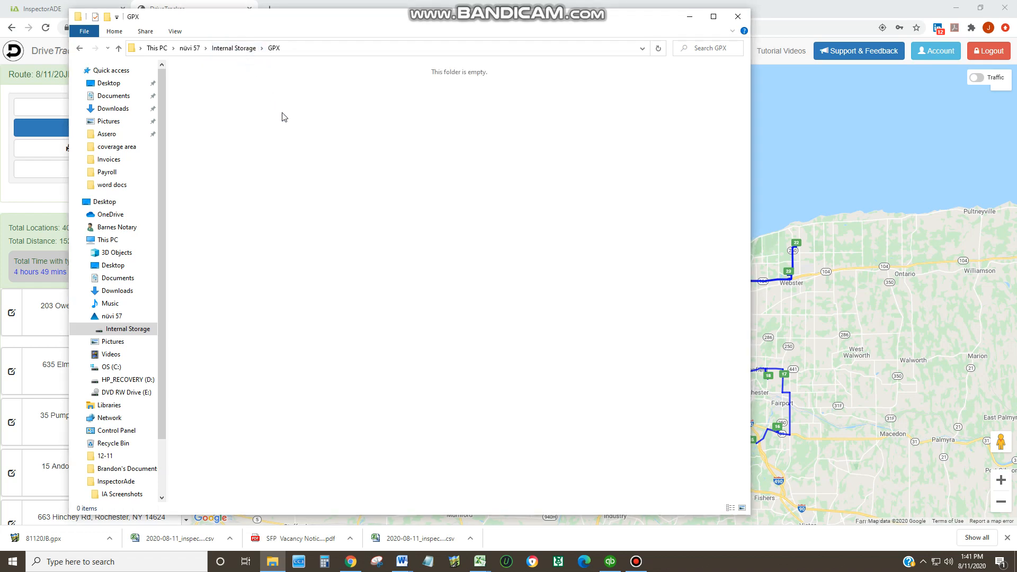
# - Paste the copied 81120JB.gpx into the Garmin's emptied GPX folder and close File Explorer
pyautogui.rightClick(227, 80)
pyautogui.click(238, 139)
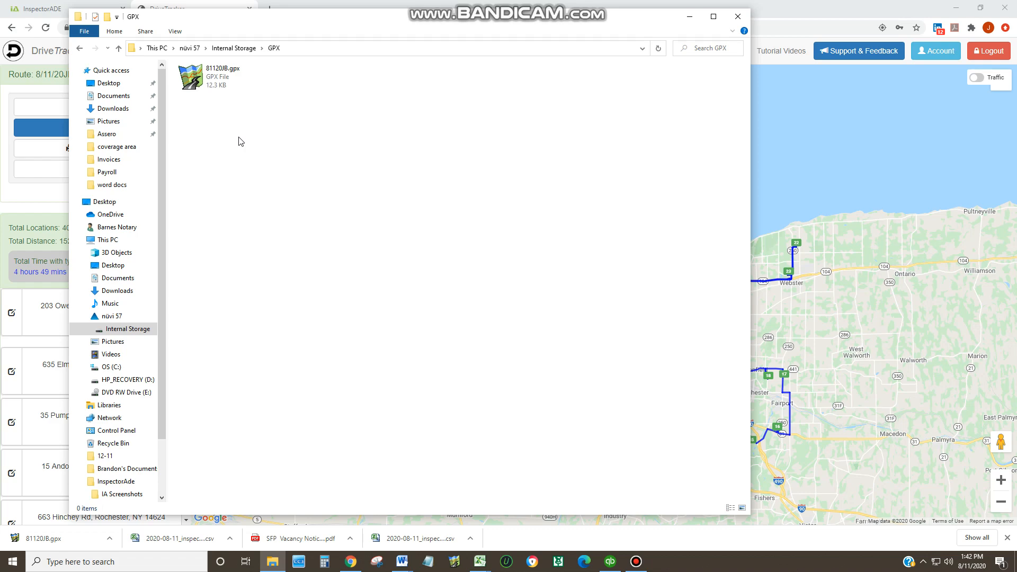
pyautogui.click(738, 16)
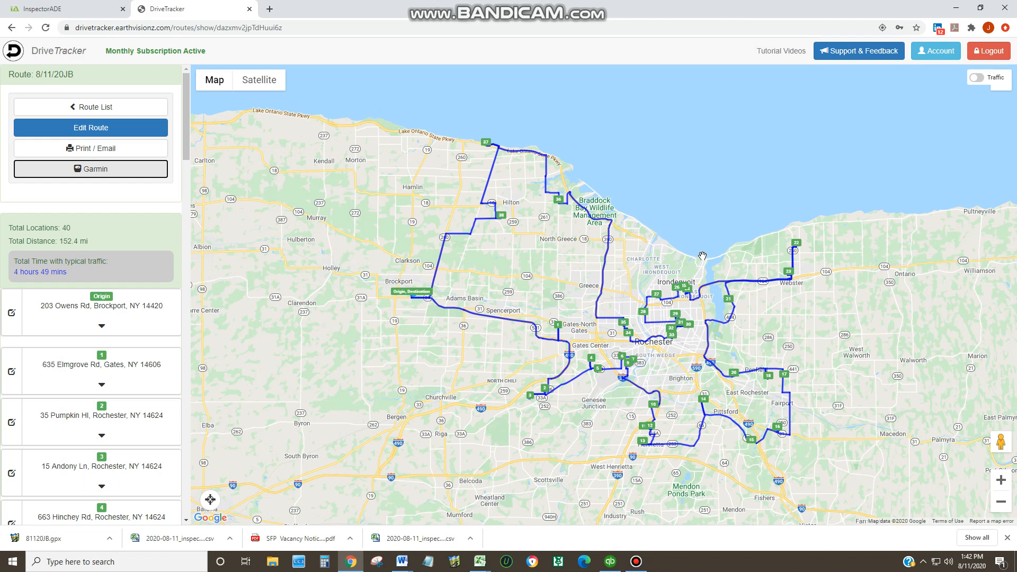
# - Look over the finished route's stop list in DriveTracker down to the final destination
pyautogui.scroll(-20, 139, 390)
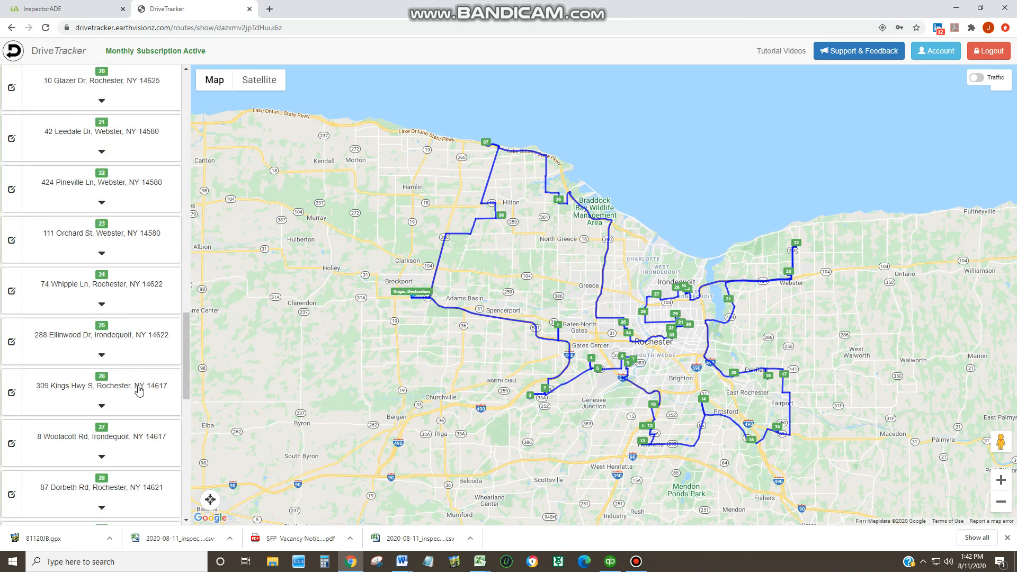
pyautogui.scroll(-4, 139, 390)
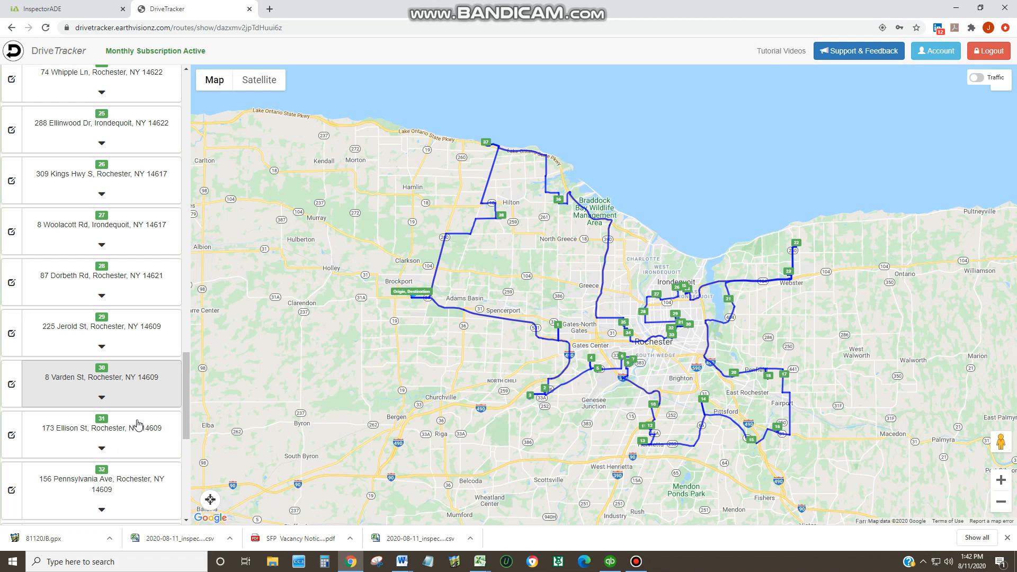
pyautogui.scroll(-8, 138, 424)
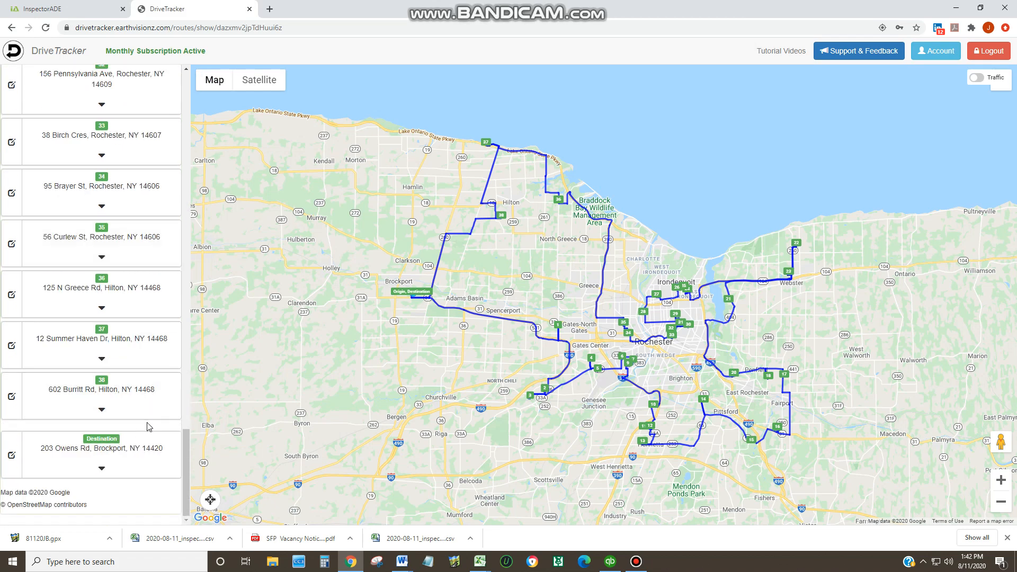